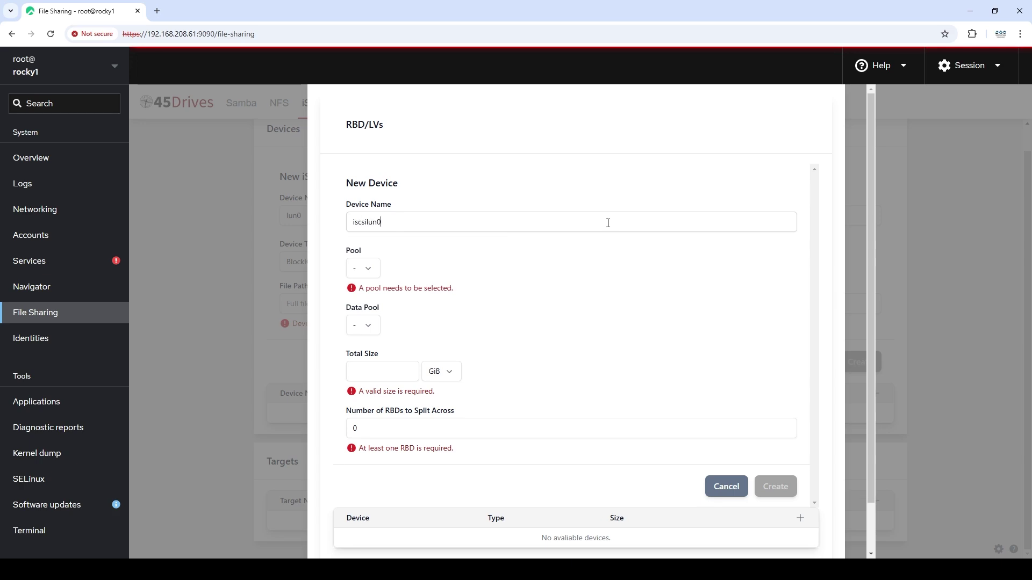
Assign the rbd pool to the new device and leave its data pool unset.
left_click(378, 273)
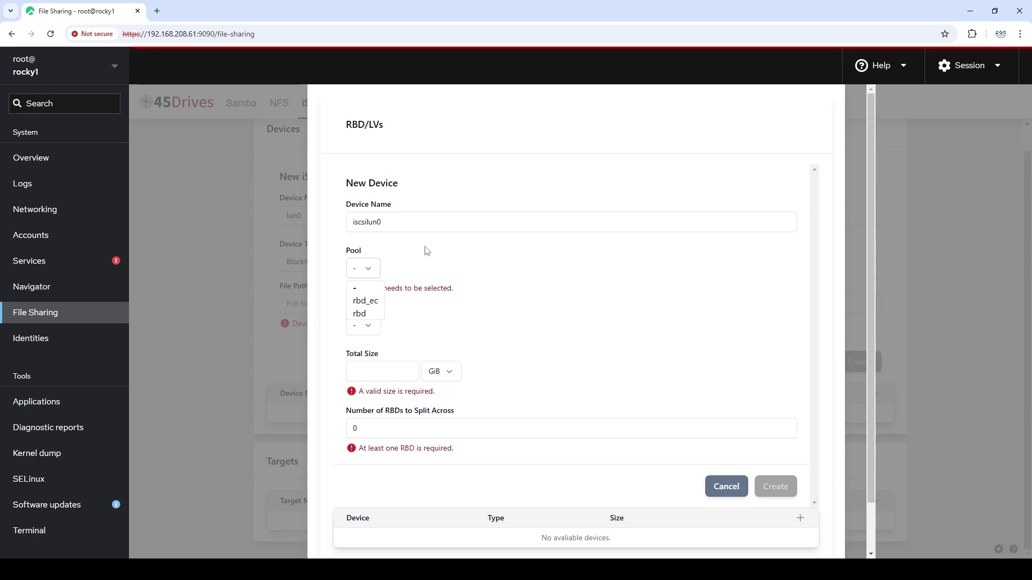
left_click(362, 315)
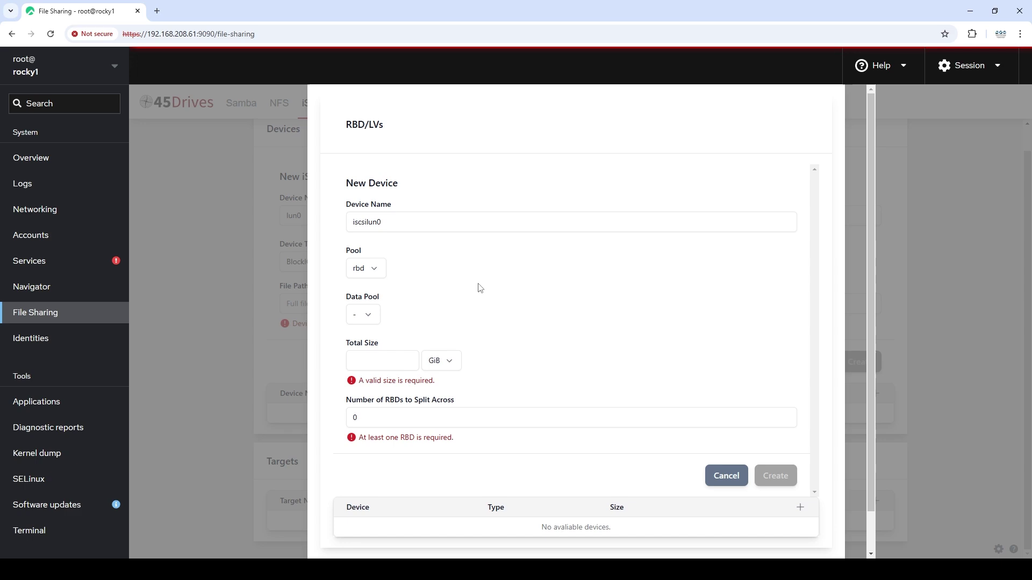
left_click(370, 317)
left_click(469, 287)
Set the new device's total size to 1 TiB.
type("1000")
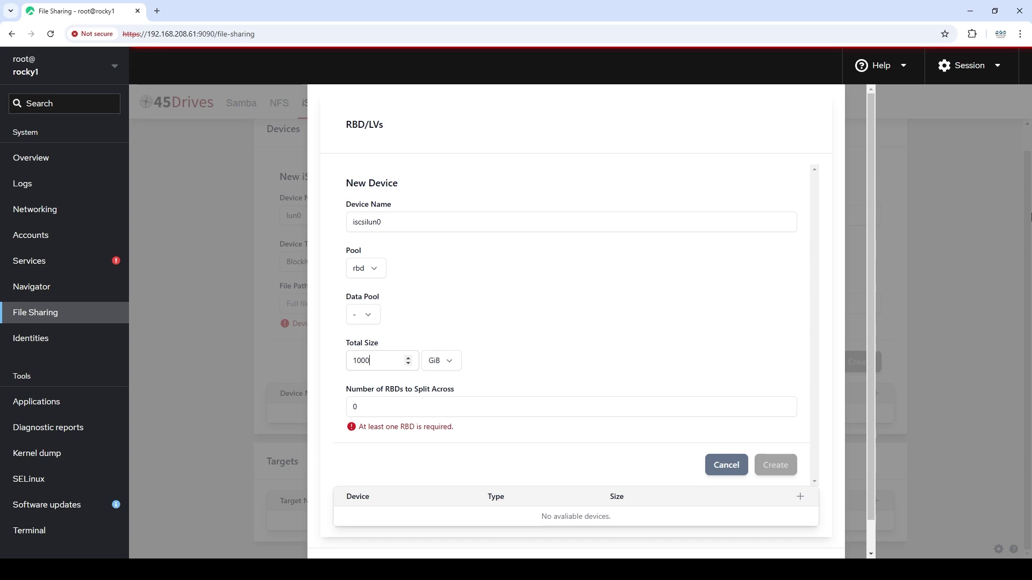
left_click_drag(387, 361, 339, 367)
type("1")
left_click(457, 366)
left_click(435, 407)
left_click_drag(406, 363, 345, 367)
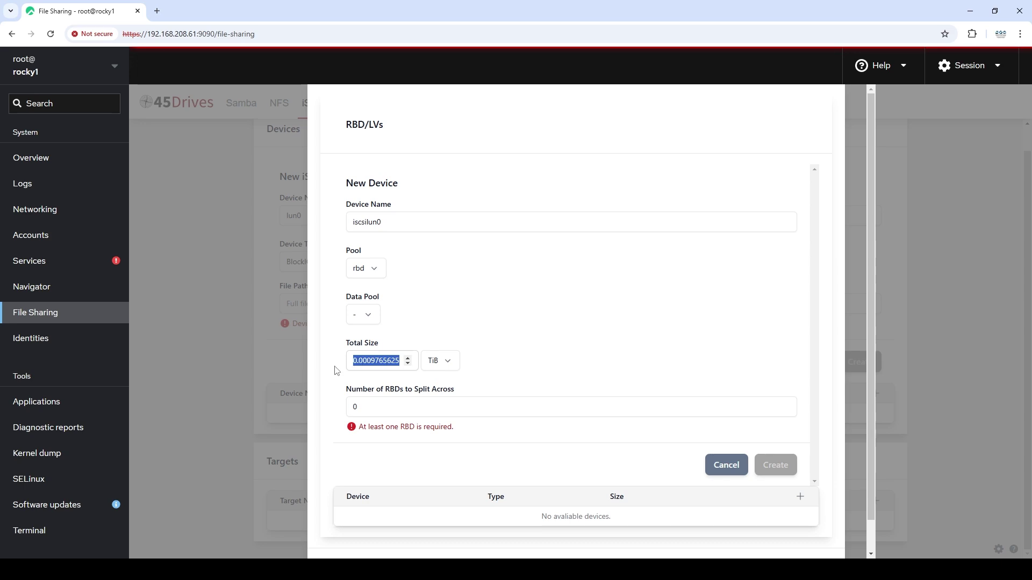
type("1")
left_click(551, 350)
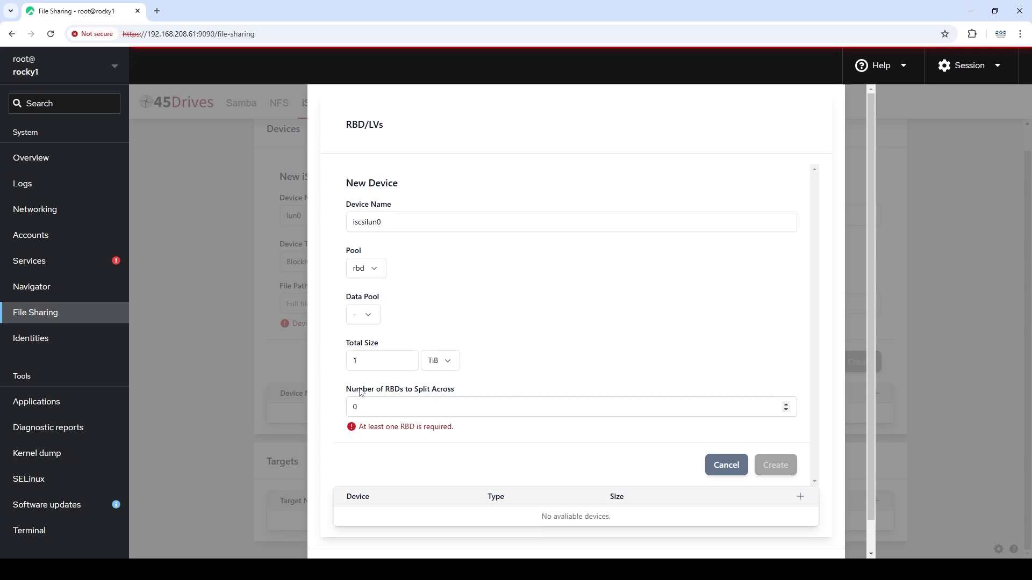
Create the iscsilun0 device split across 4 RBDs and add it to the iSCSI devices.
type("4")
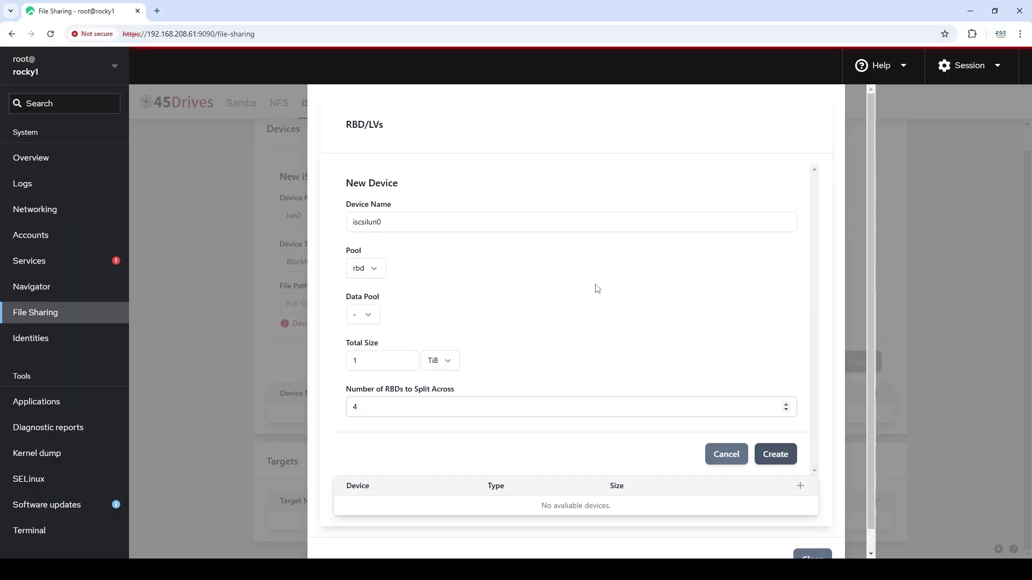
scroll(712, 284, "down", 1)
left_click(776, 442)
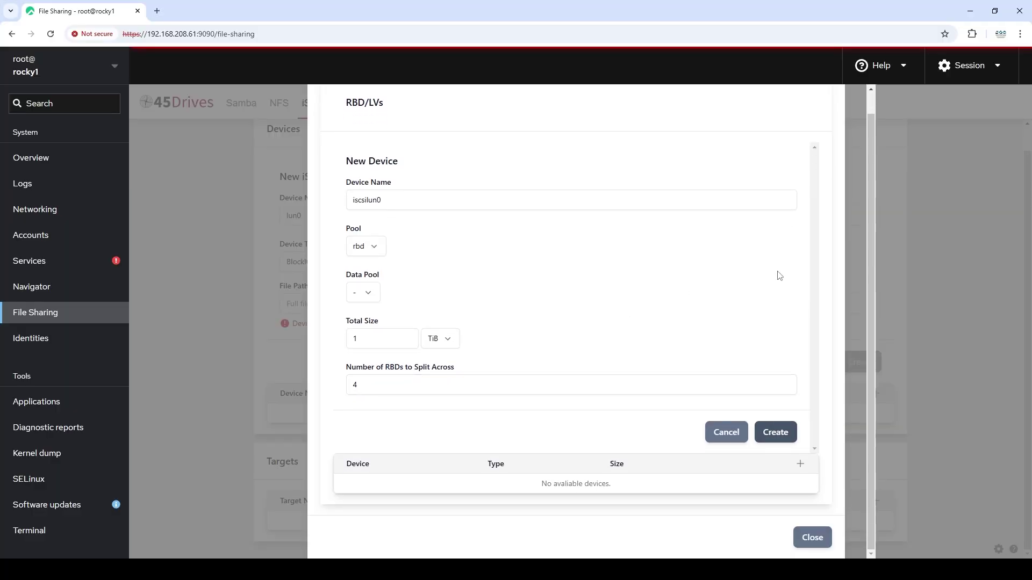
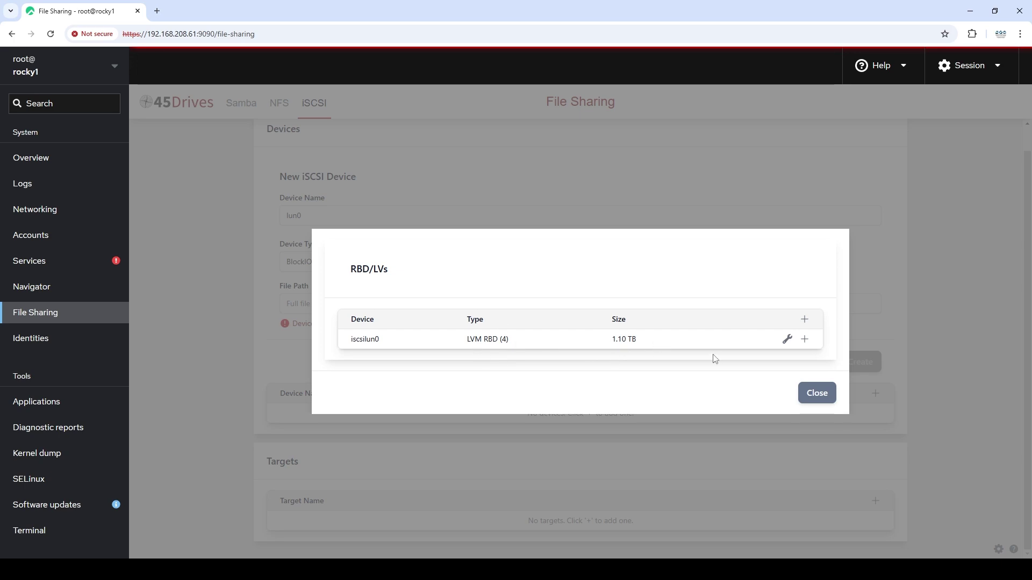
left_click(804, 339)
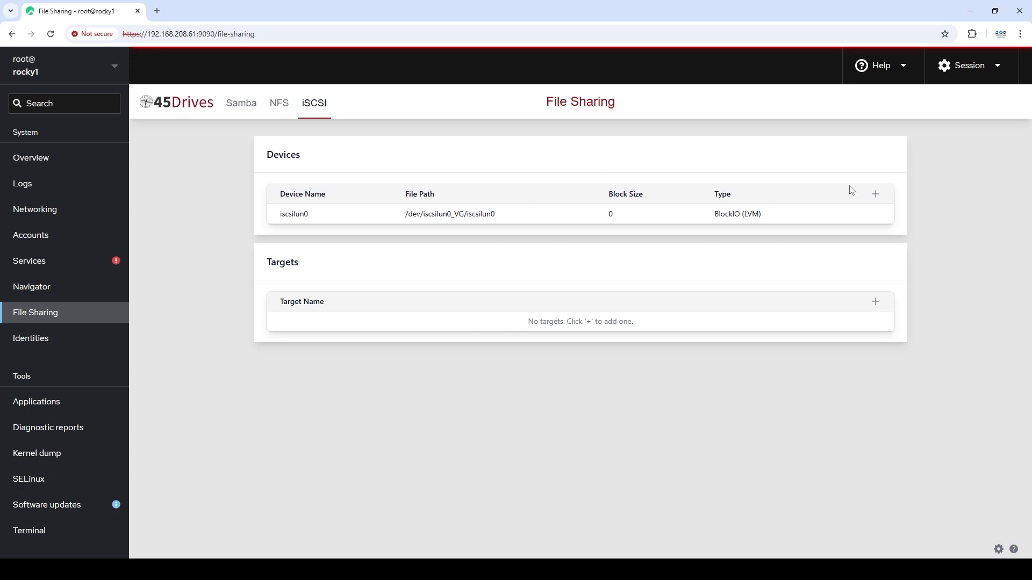
Start a new iSCSI target named iqn.2024-11.com.45drives.test:iscsi.
left_click(875, 301)
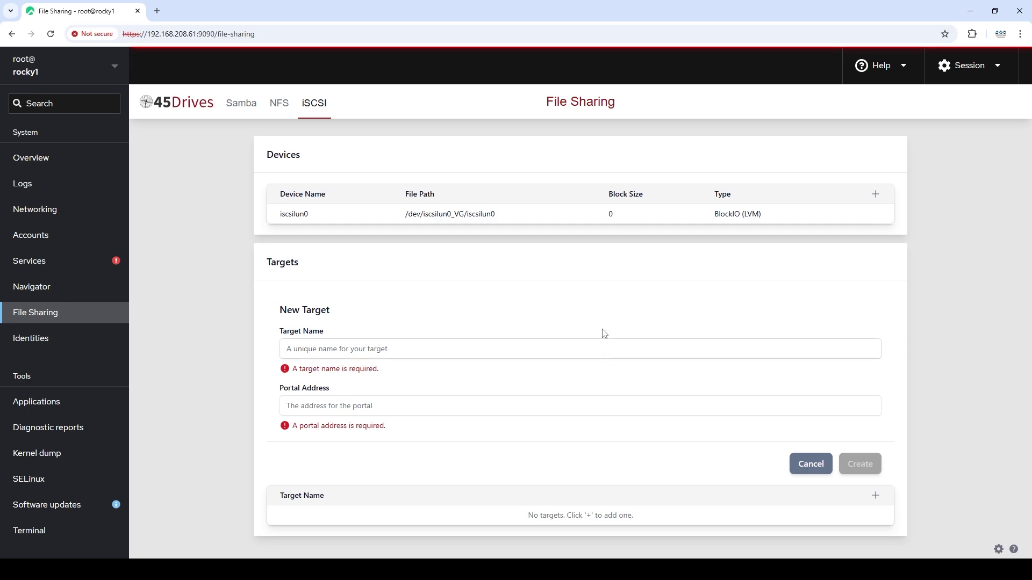
type("iq")
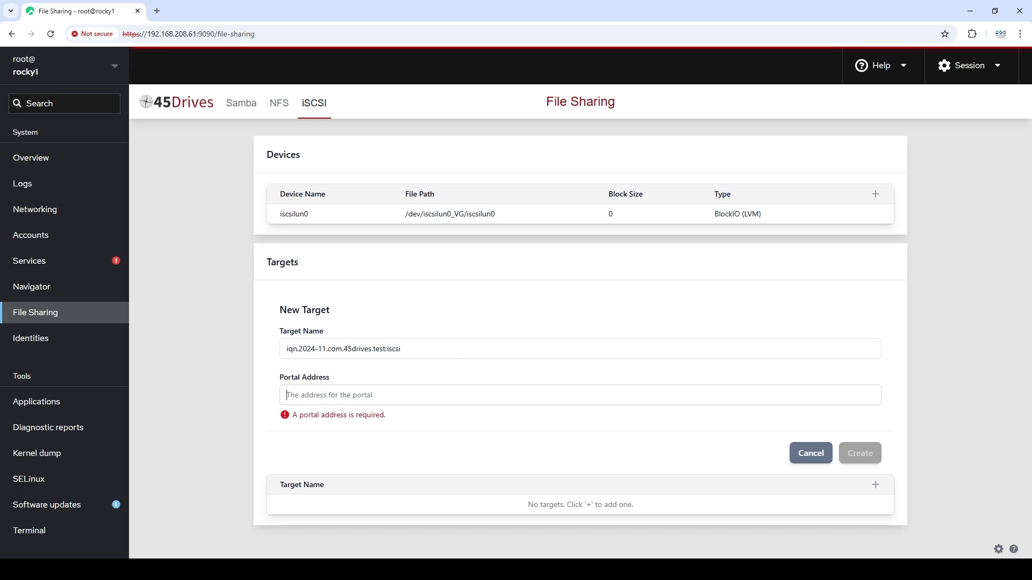
Switch to the terminal and ping 192.168.6.20 to check whether the address is in use, then minimize the terminal.
key("alt+Tab")
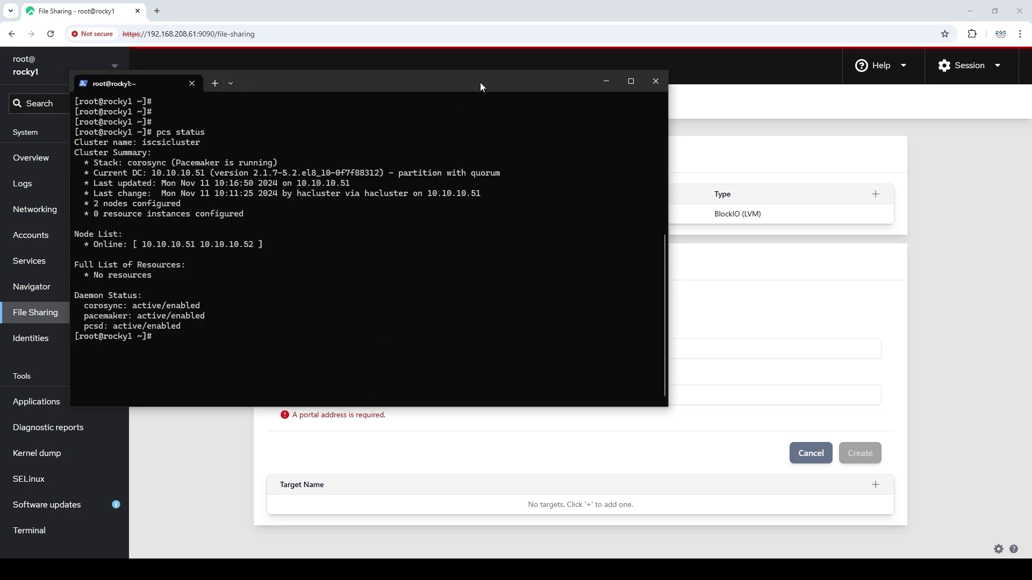
left_click_drag(473, 96, 737, 94)
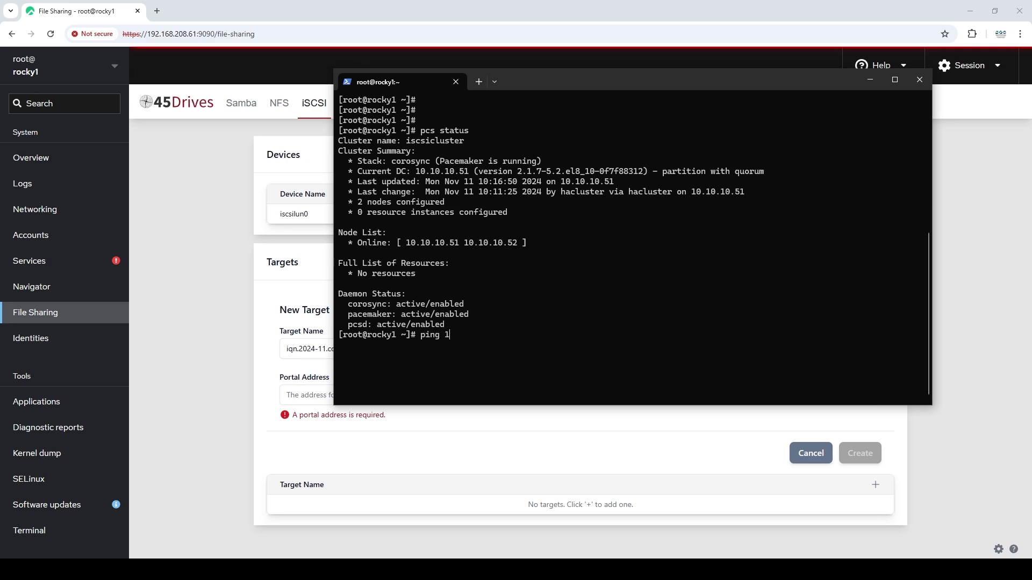
key("Return")
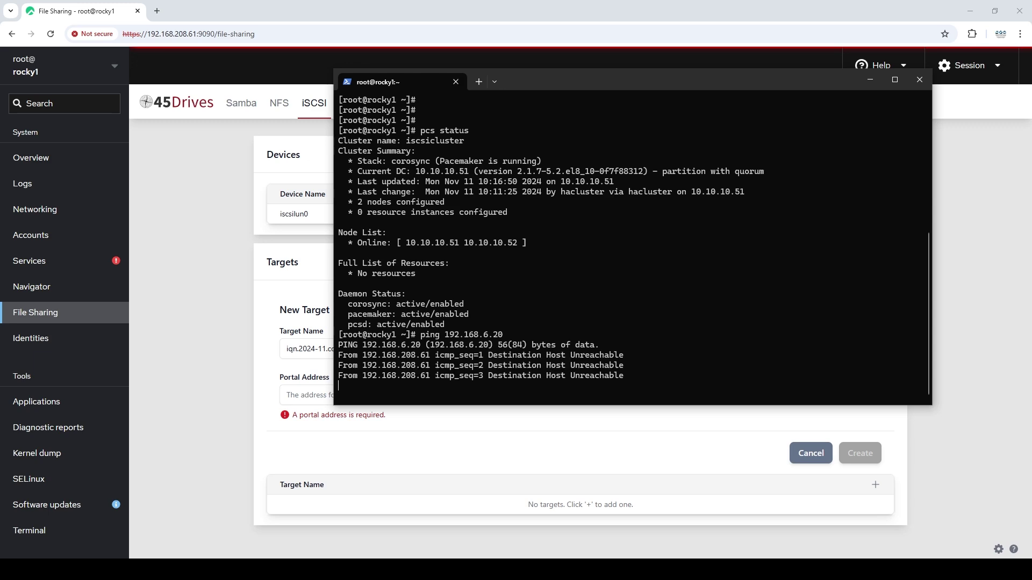
key("ctrl+c")
left_click(870, 80)
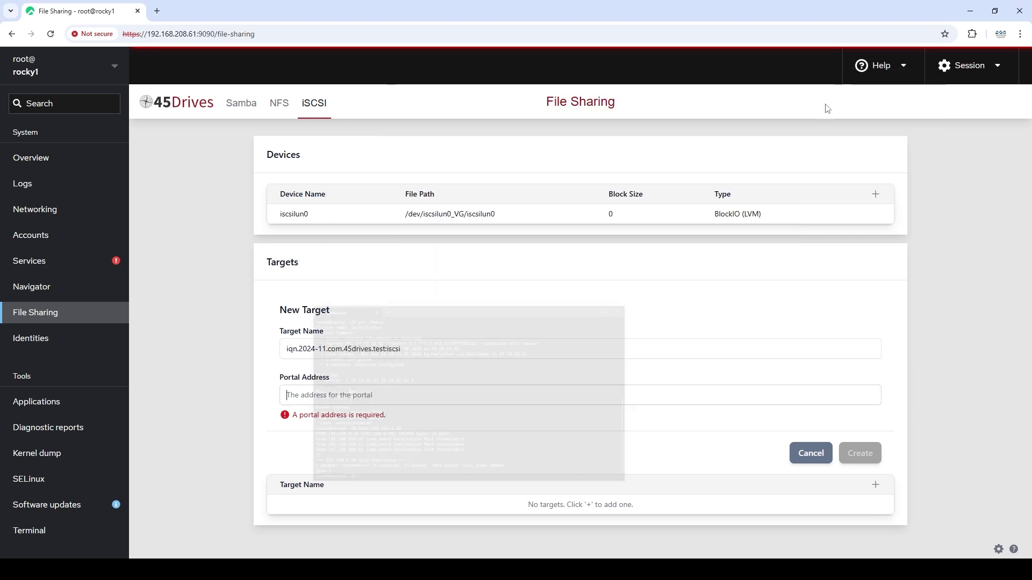
Set the target's portal address to 192.168.6.20 and create the target.
type("192.1678")
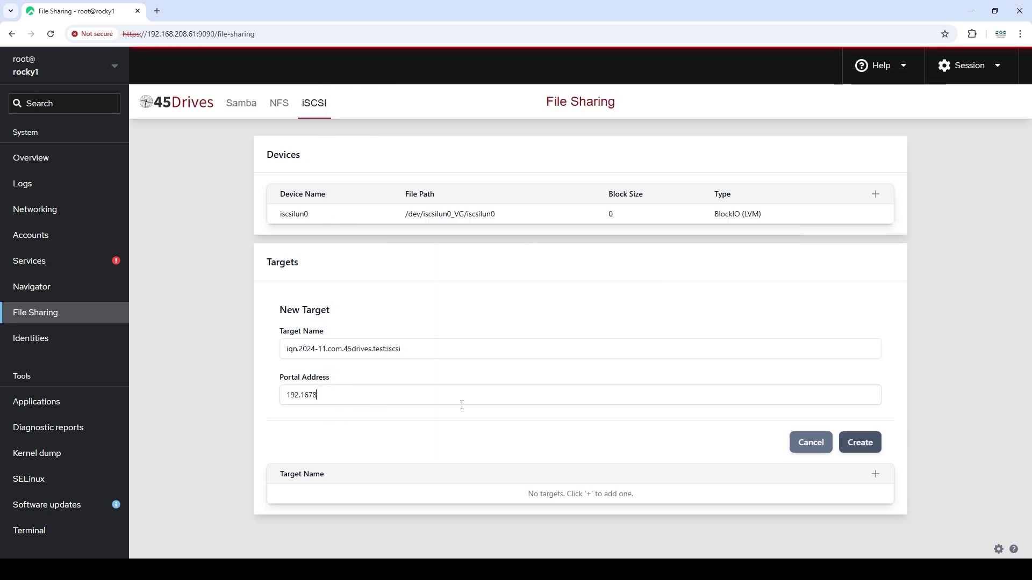
type("8.6.20")
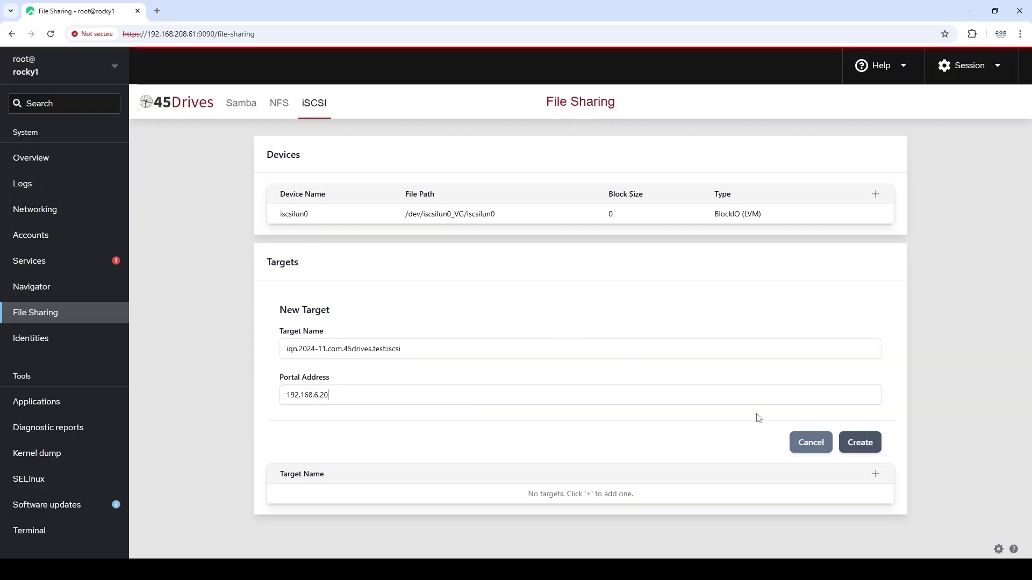
left_click(845, 448)
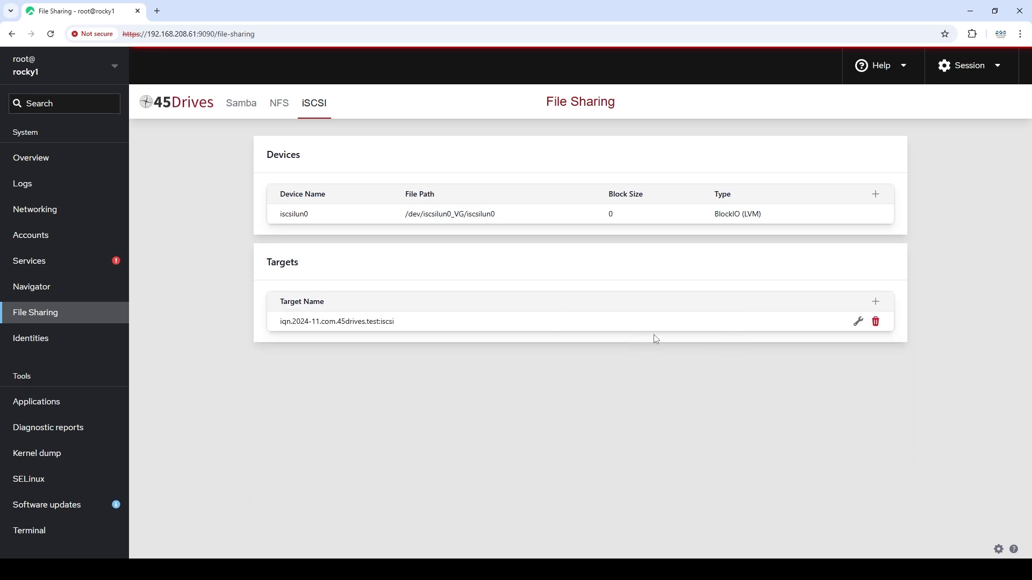
Expand the configuration of the new target and of its allowed group.
left_click(855, 325)
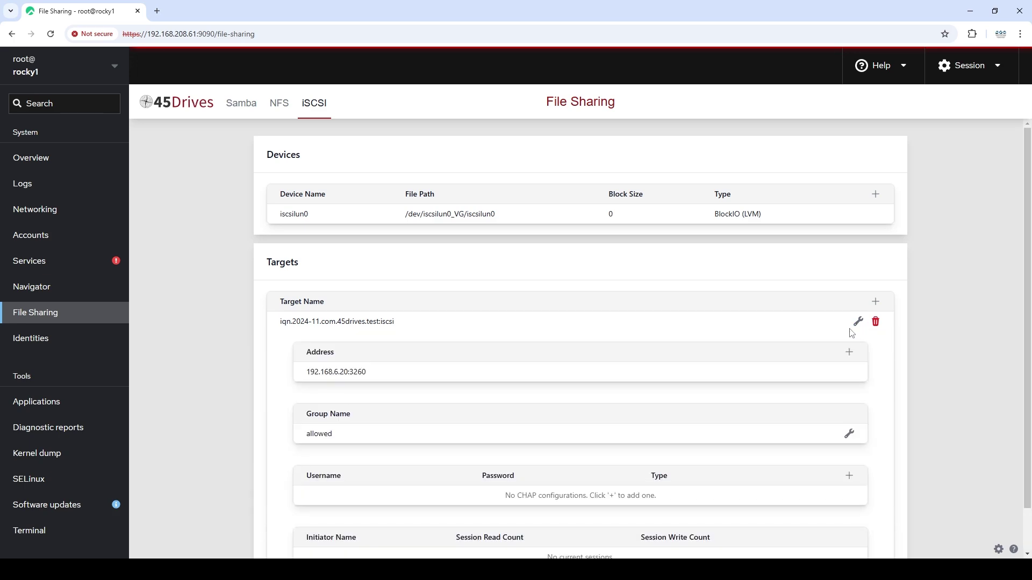
scroll(830, 345, "down", 1)
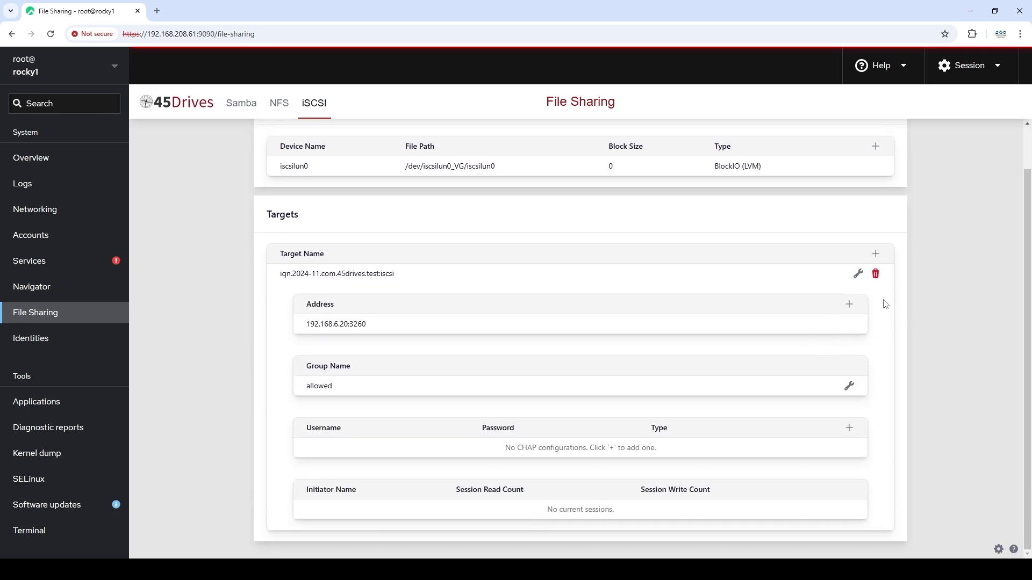
left_click(850, 305)
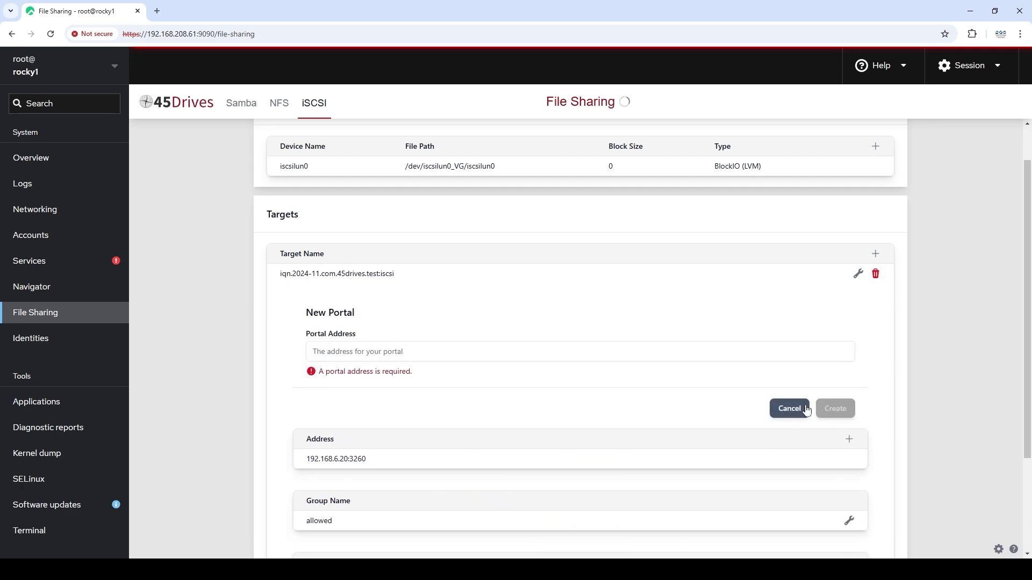
left_click(804, 409)
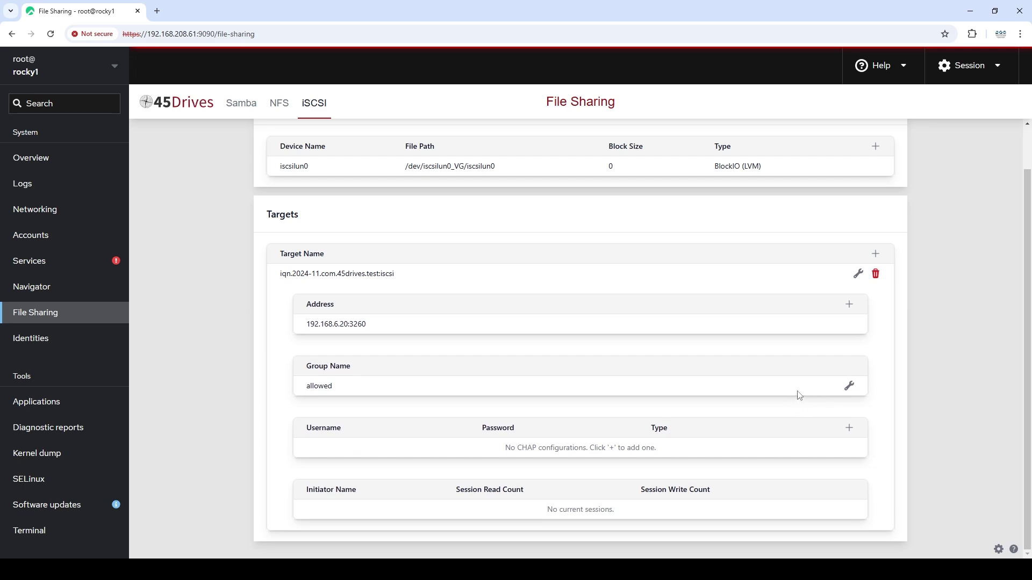
left_click(851, 387)
scroll(778, 433, "down", 2)
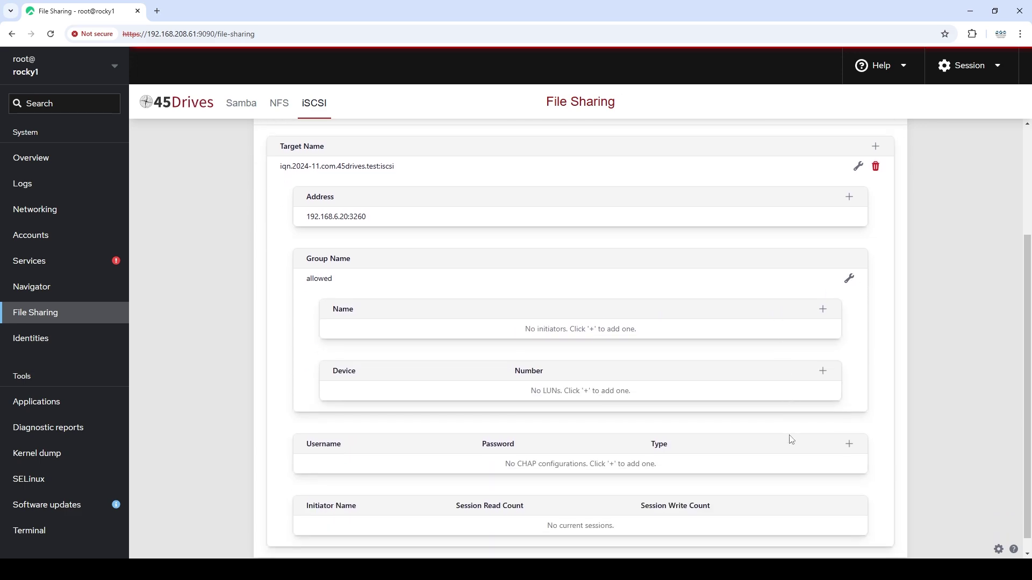
Begin a new initiator in the allowed group and copy the initiator name from the Windows iSCSI Initiator configuration on the remote desktop.
left_click(822, 309)
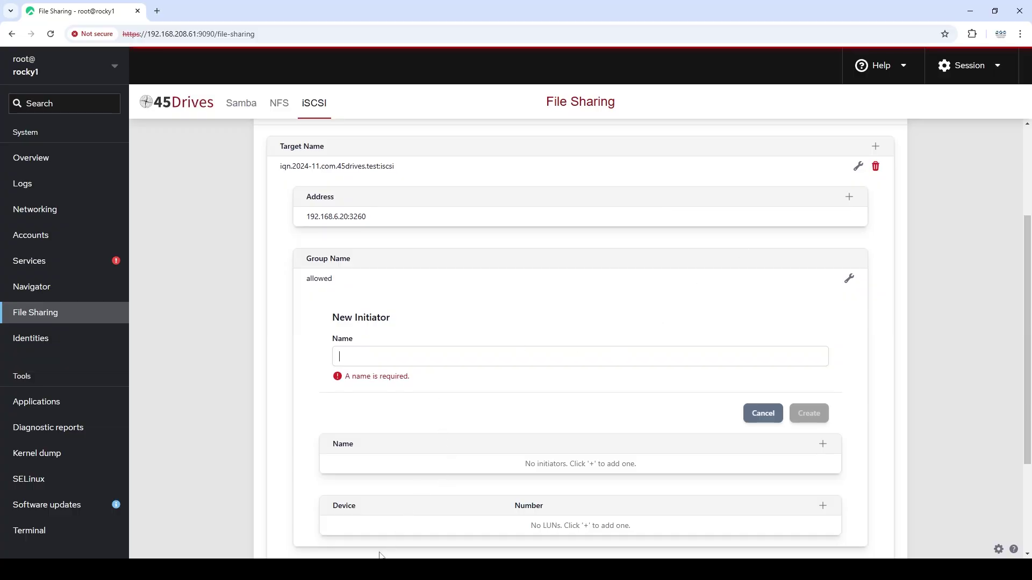
left_click(329, 526)
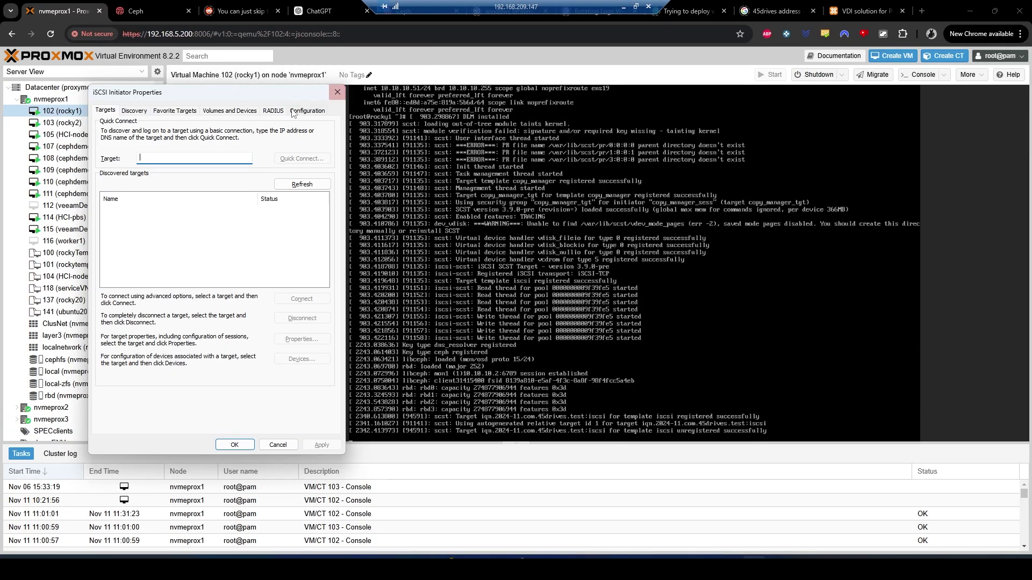
left_click(385, 108)
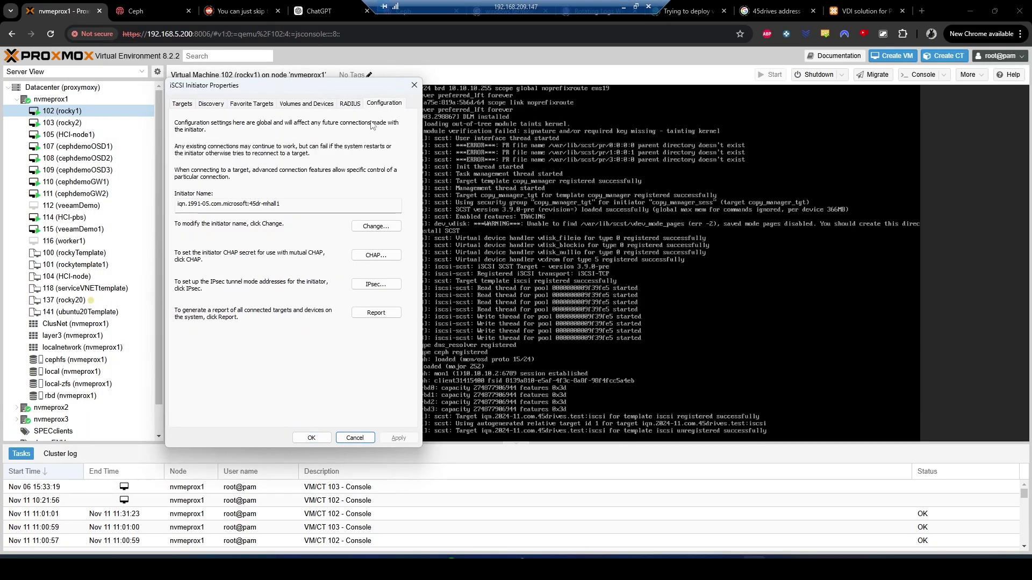
key("Tab")
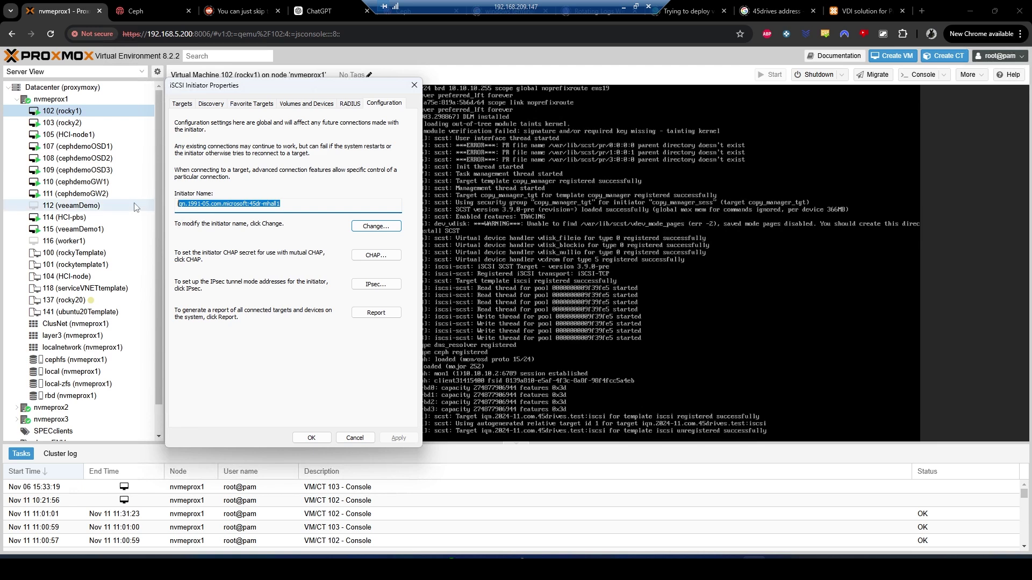
right_click(239, 208)
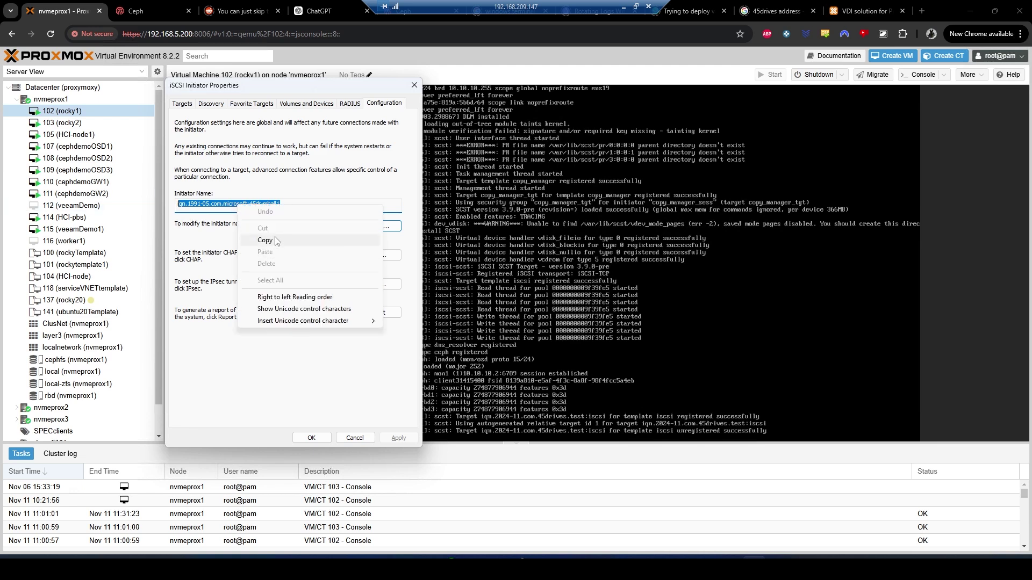
left_click(264, 247)
Switch back to the File Sharing page and create the allowed group's initiator using the copied initiator name.
left_click(619, 8)
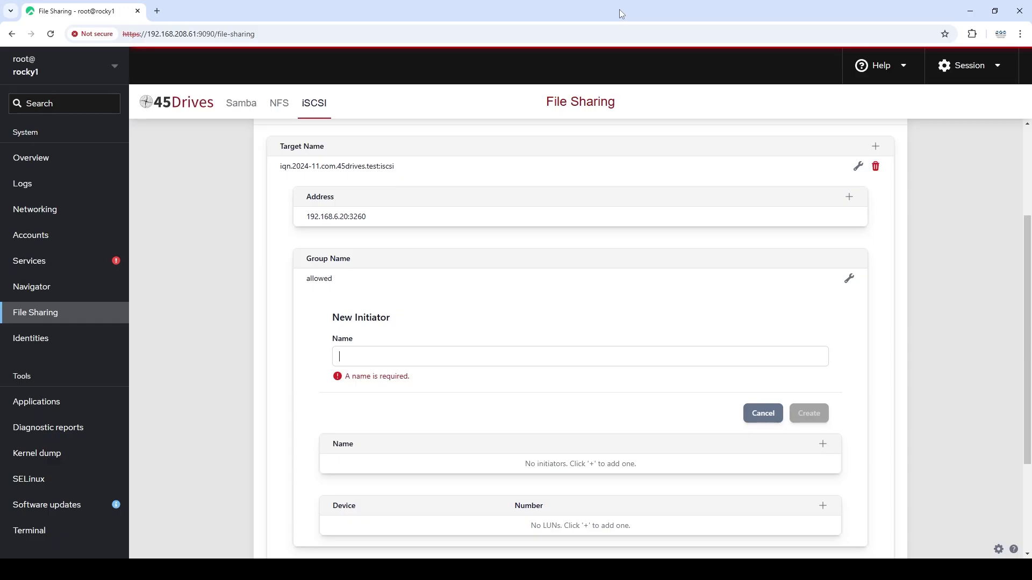
key("ctrl+v")
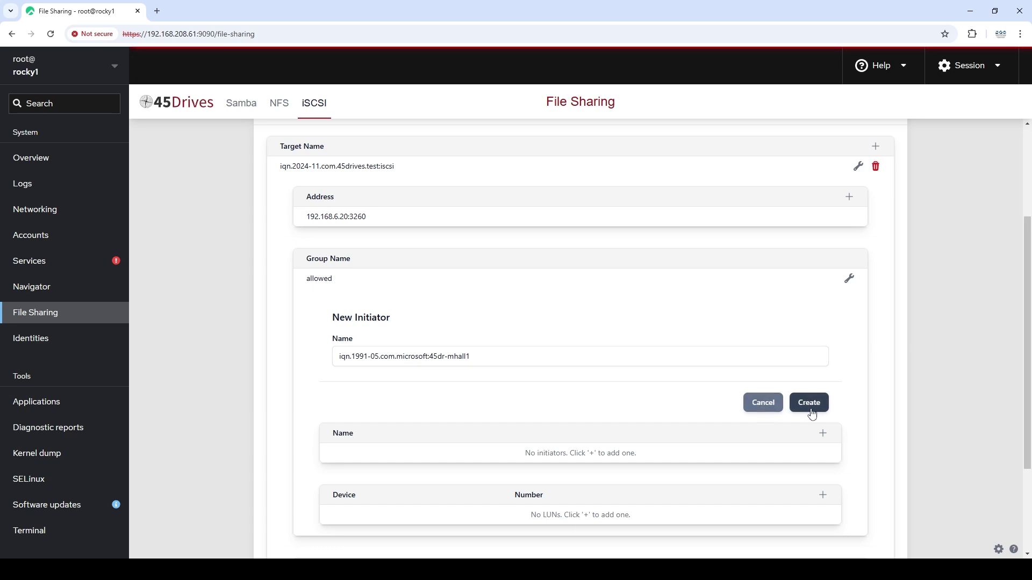
left_click(810, 411)
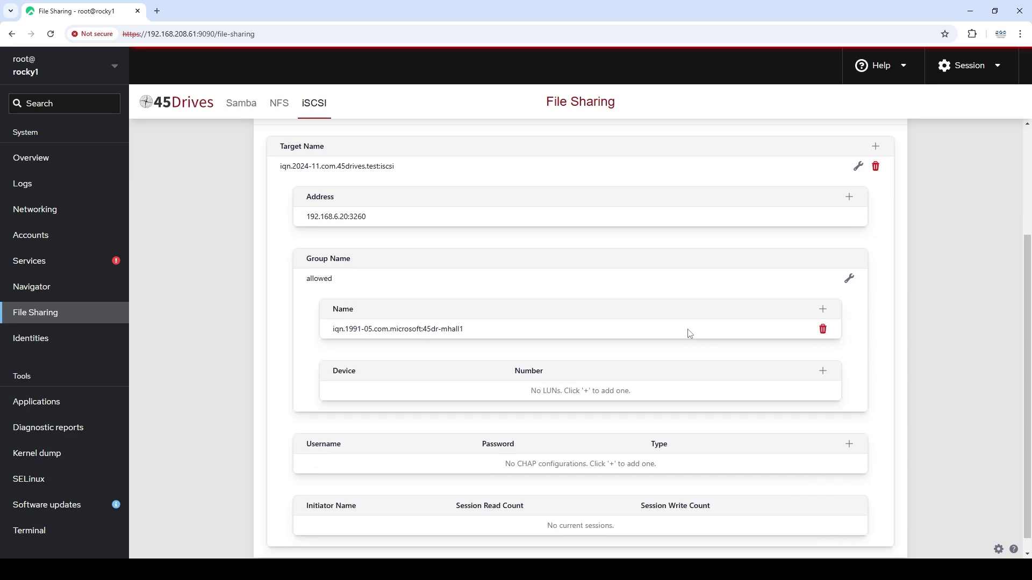
Add a LUN with unit number 0 to the allowed group, using the iscsilun0 device.
scroll(794, 357, "up", 1)
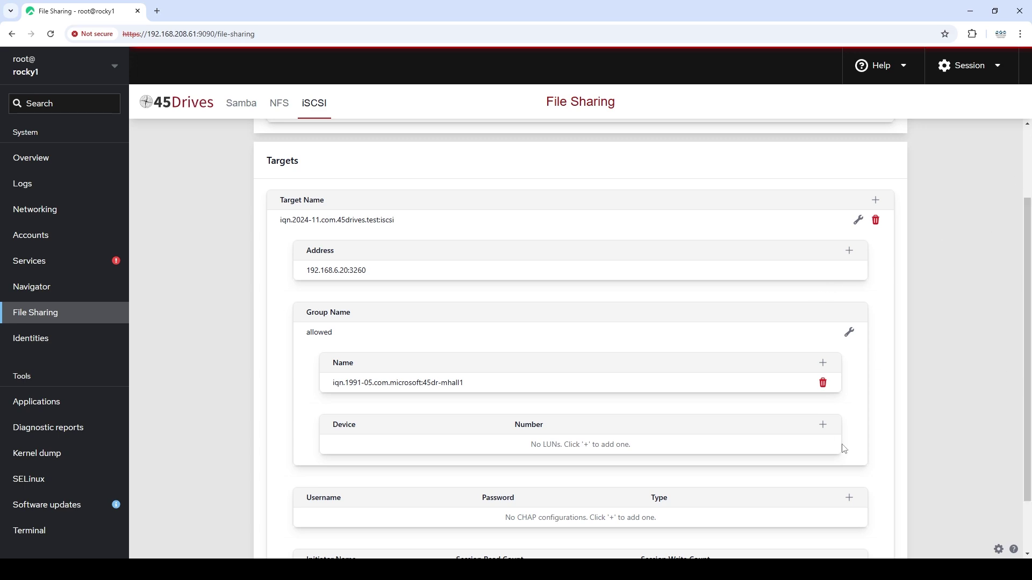
left_click(823, 425)
scroll(626, 414, "down", 3)
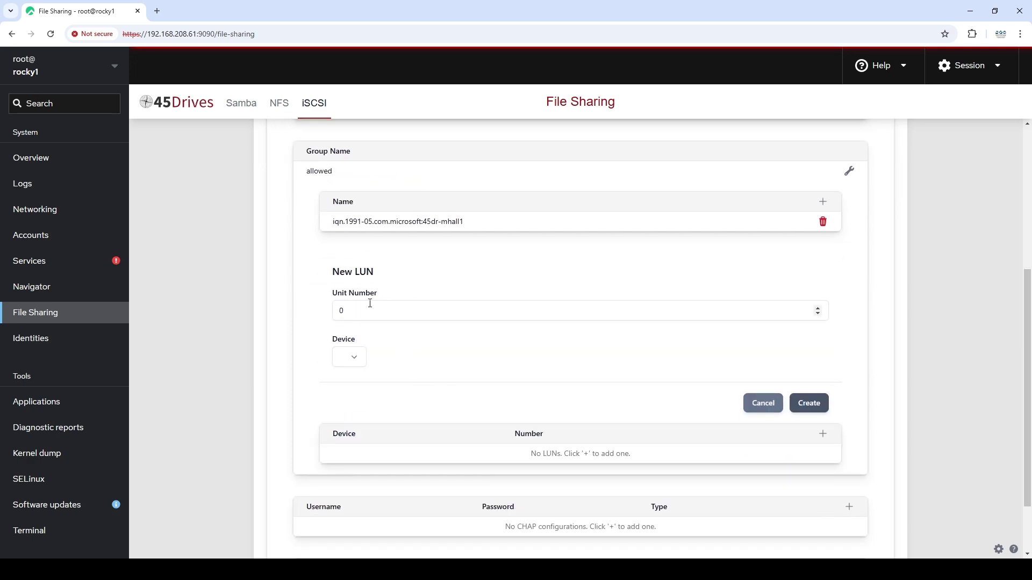
left_click(343, 359)
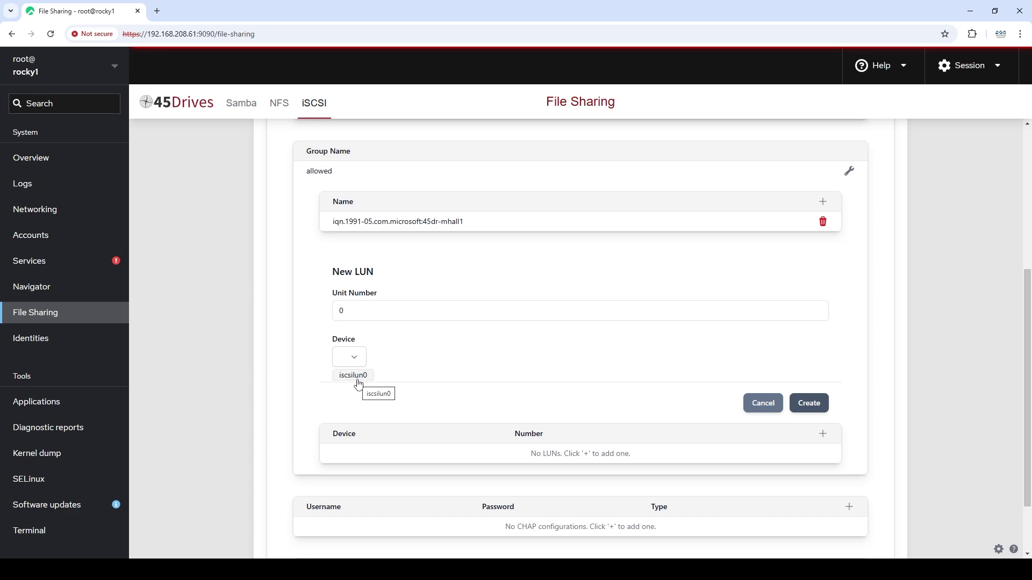
left_click(358, 382)
left_click(814, 405)
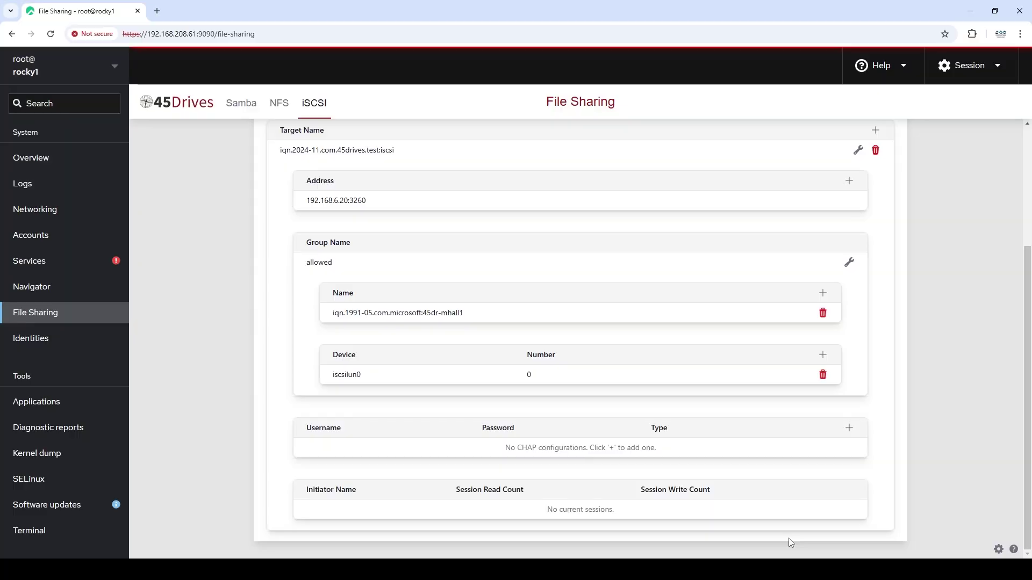
Review the fields of a new CHAP configuration for the target, and cancel it without creating an entry.
left_click(849, 427)
scroll(591, 398, "down", 4)
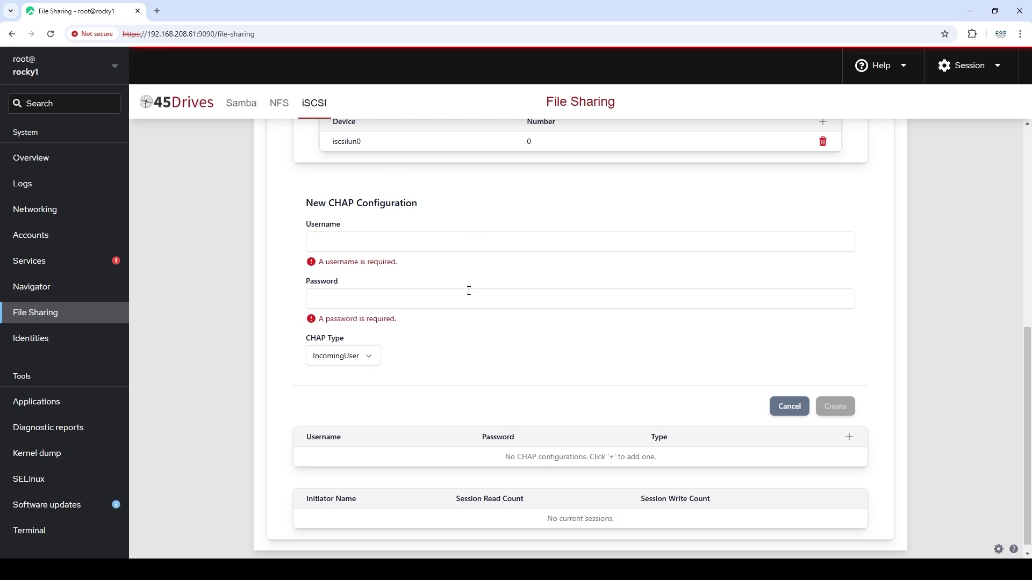
left_click(788, 412)
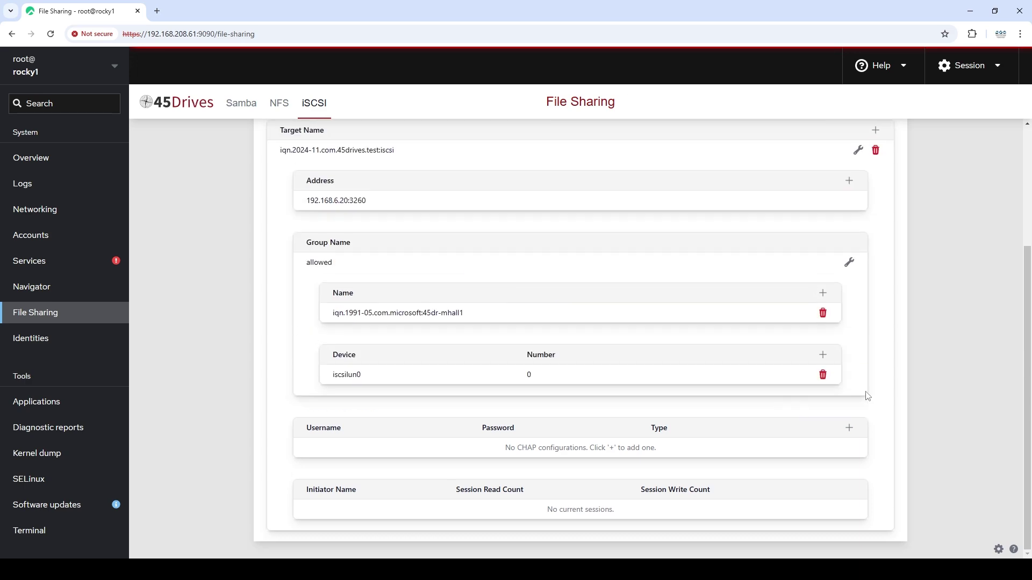
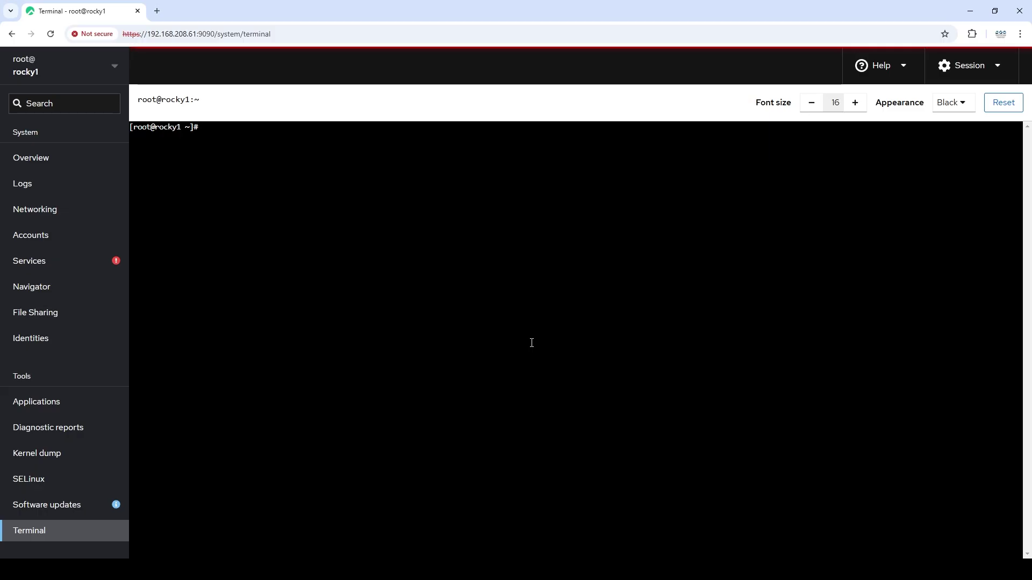
Run pcs status in the server's terminal and examine the resource group of the iSCSI target.
type("pcs status")
key("Return")
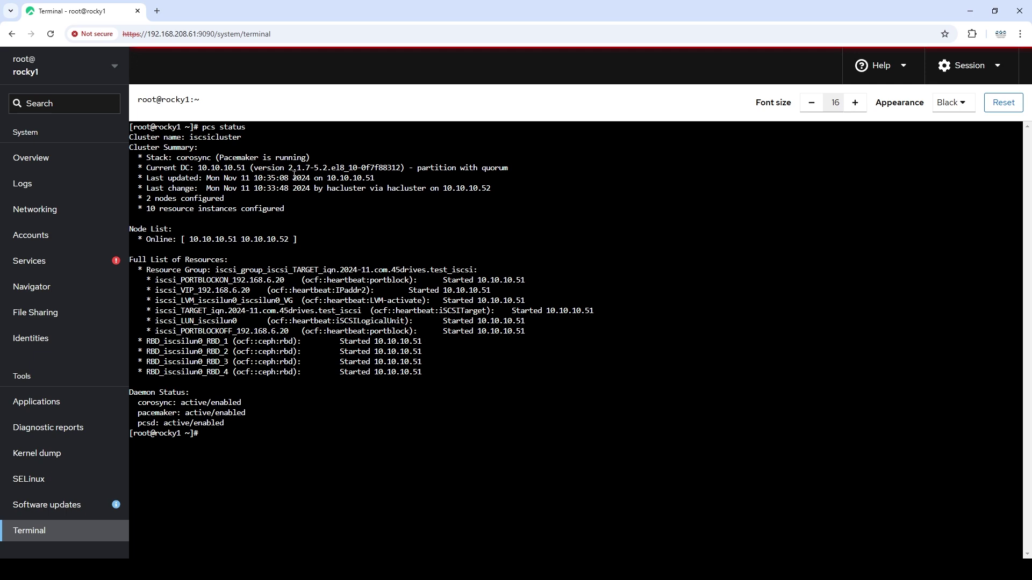
left_click_drag(155, 268, 507, 273)
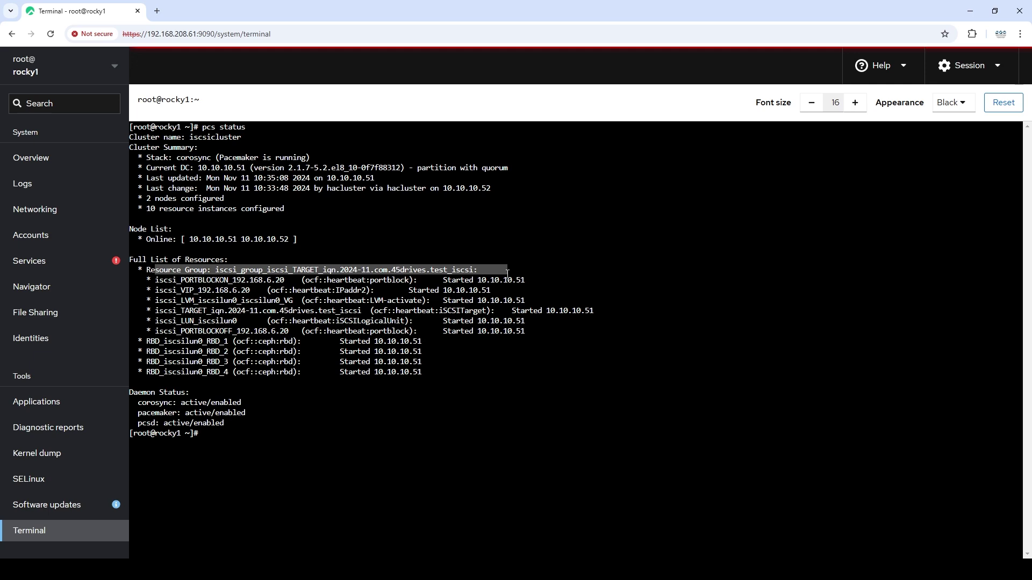
left_click(241, 271)
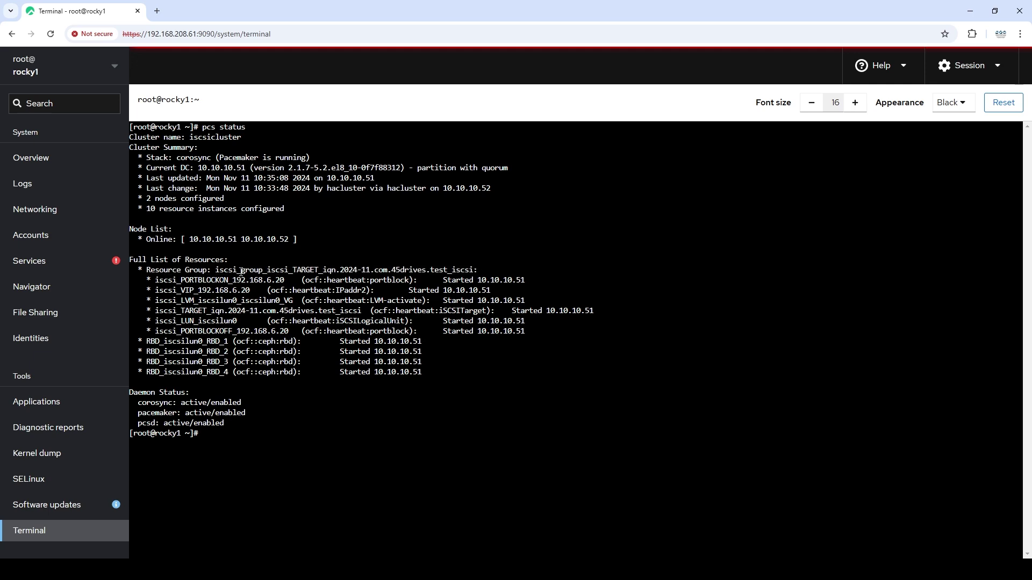
left_click_drag(140, 270, 527, 271)
left_click(524, 261)
Examine the group's port-block-on, virtual IP, LVM, target and LUN resources in the cluster status.
left_click_drag(152, 280, 537, 284)
left_click(545, 259)
left_click_drag(151, 292, 394, 301)
left_click(294, 309)
left_click_drag(155, 300, 350, 301)
left_click(350, 301)
left_click_drag(167, 321, 315, 310)
left_click(282, 312)
left_click_drag(147, 300, 301, 291)
left_click(226, 315)
left_click_drag(158, 321, 283, 322)
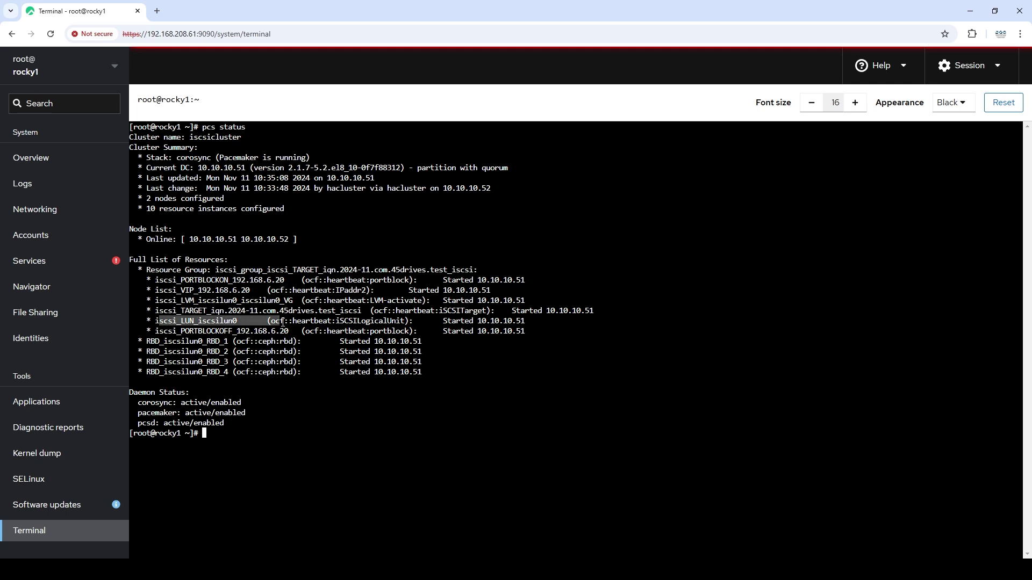
Examine the port-block-off resource and the RBD resources of iscsilun0 in the cluster status.
left_click(287, 288)
left_click_drag(165, 330, 254, 327)
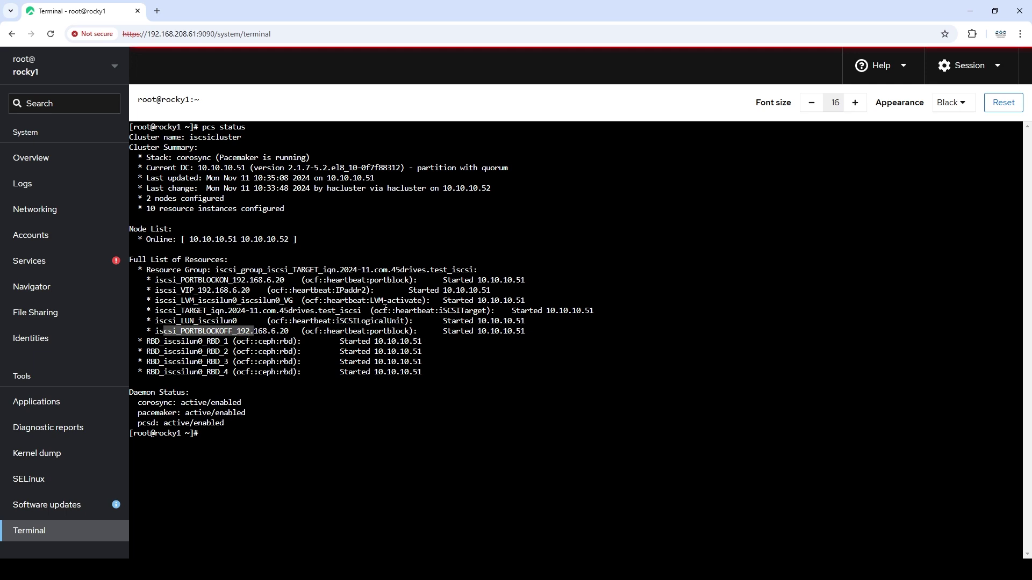
left_click(195, 331)
left_click_drag(144, 337, 473, 352)
left_click(478, 391)
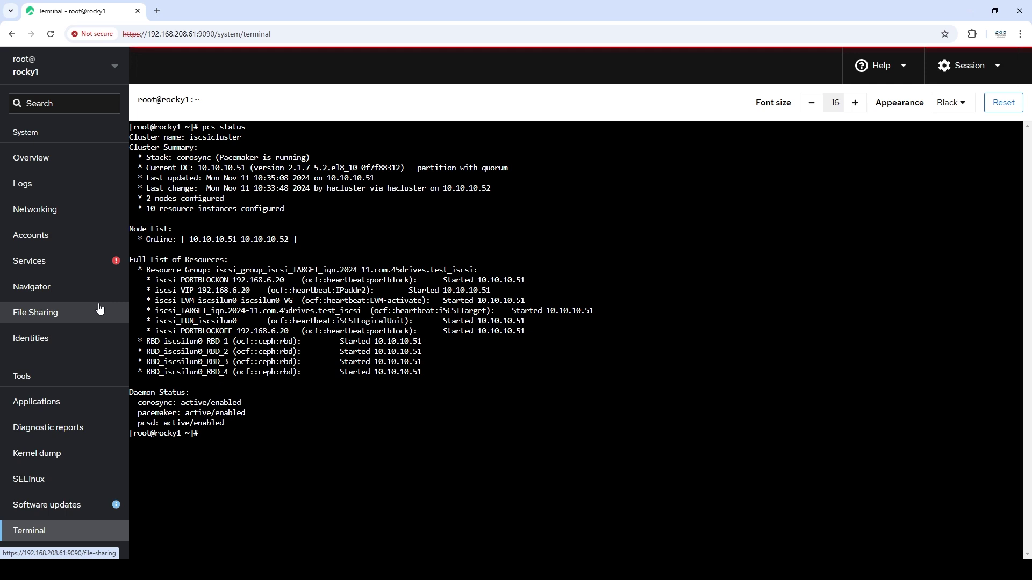
Return to the File Sharing page and check the portal address of the iSCSI target.
left_click(58, 322)
scroll(321, 379, "down", 3)
left_click_drag(305, 200, 363, 200)
left_click(361, 200)
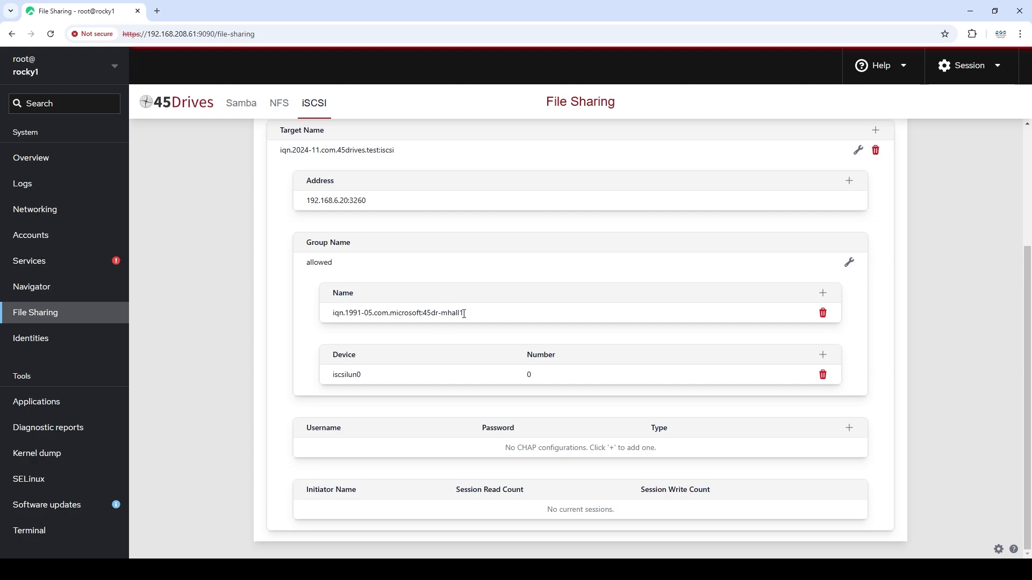
Switch to the iSCSI Initiator on the remote desktop and quick connect to the target at 192.168.6.20.
left_click(409, 570)
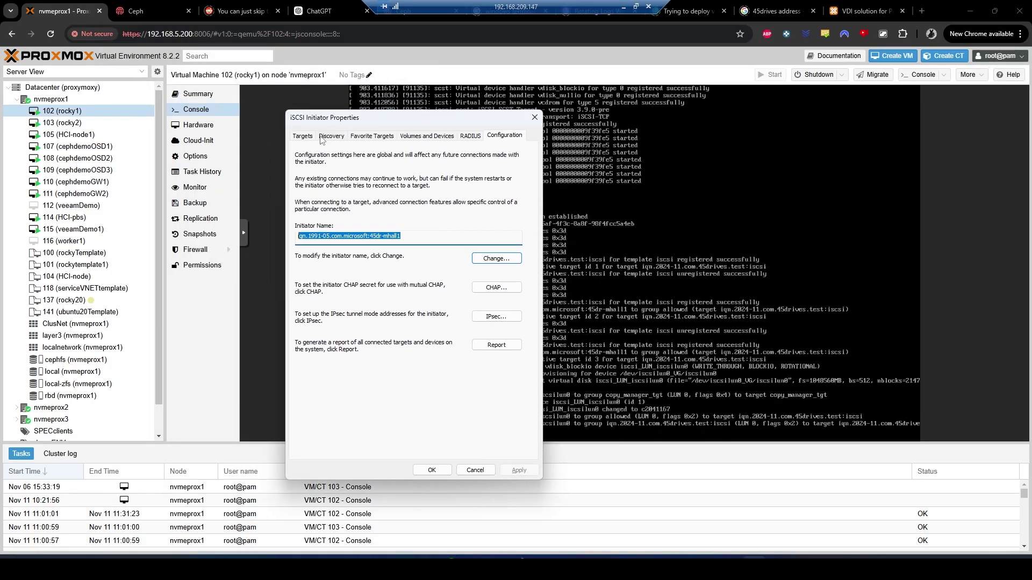
left_click(294, 135)
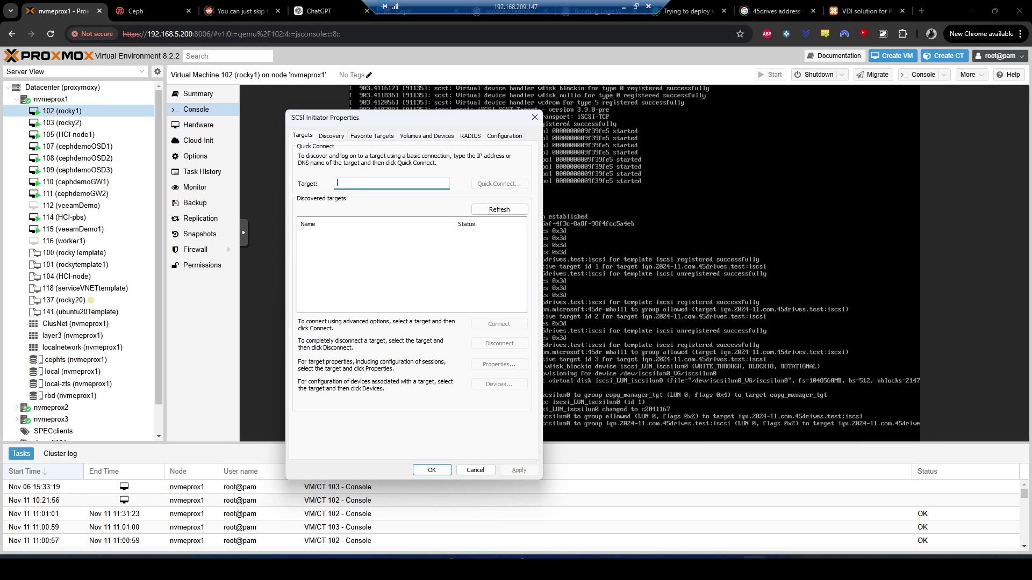
type("192.168.6.20")
left_click(503, 184)
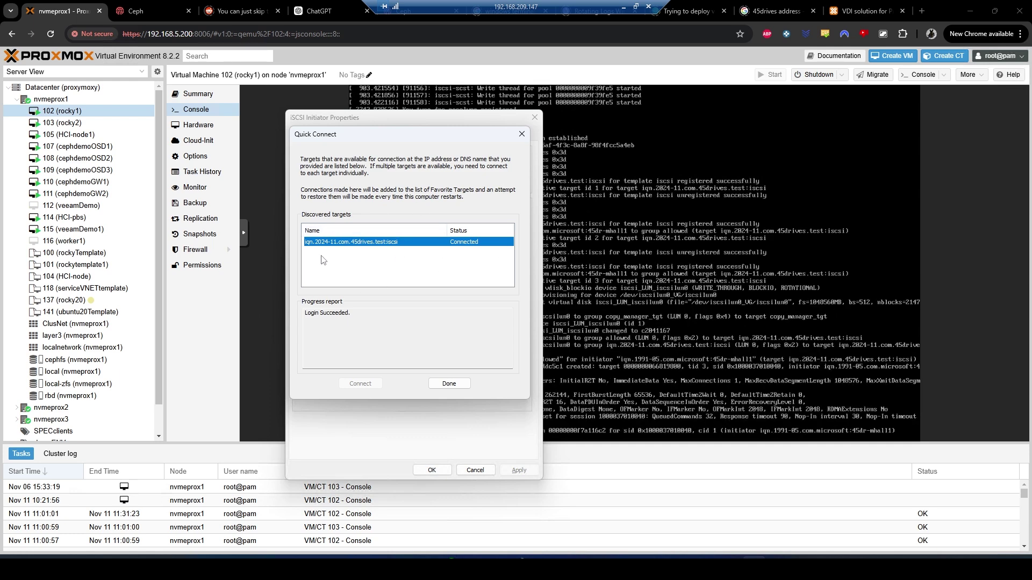
left_click(449, 384)
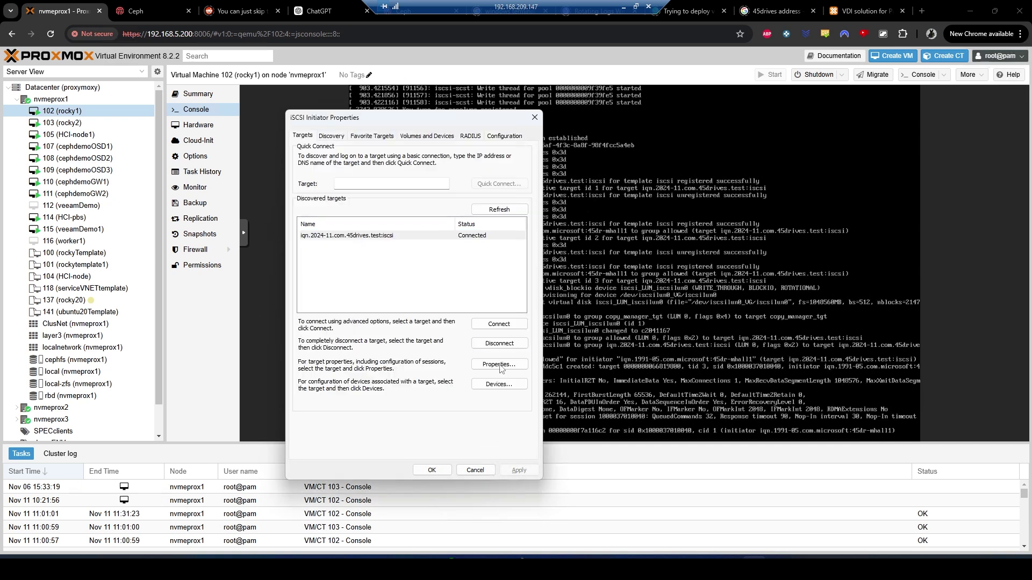
Open Disk Management and initialize Disk 1 with the GPT partition style.
key("super")
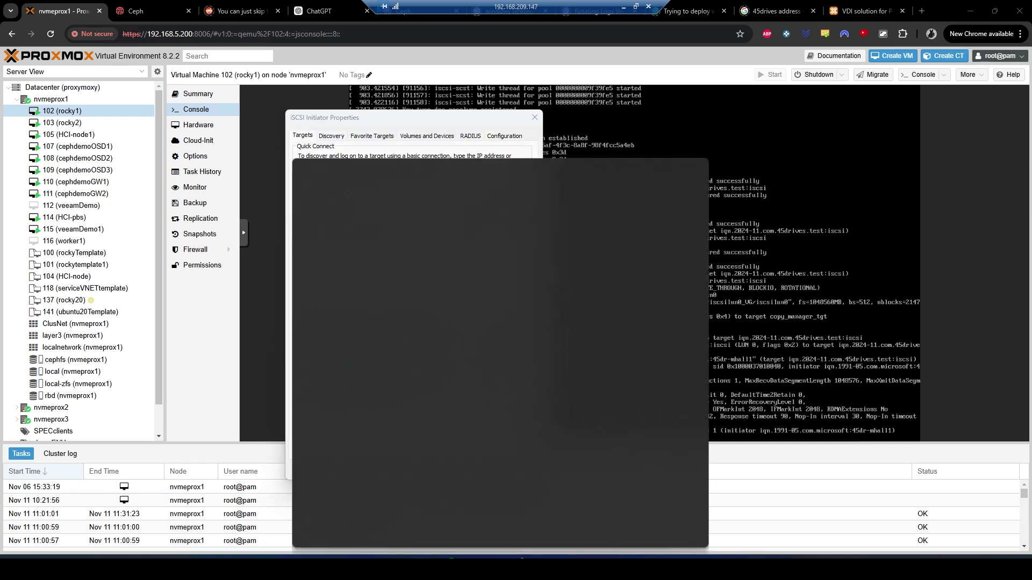
key("Return")
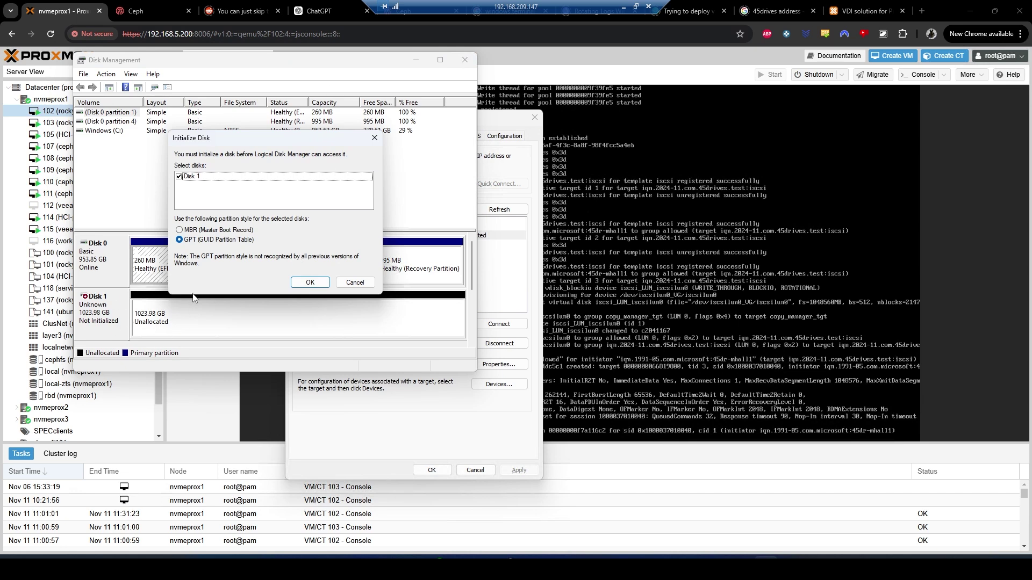
left_click(322, 284)
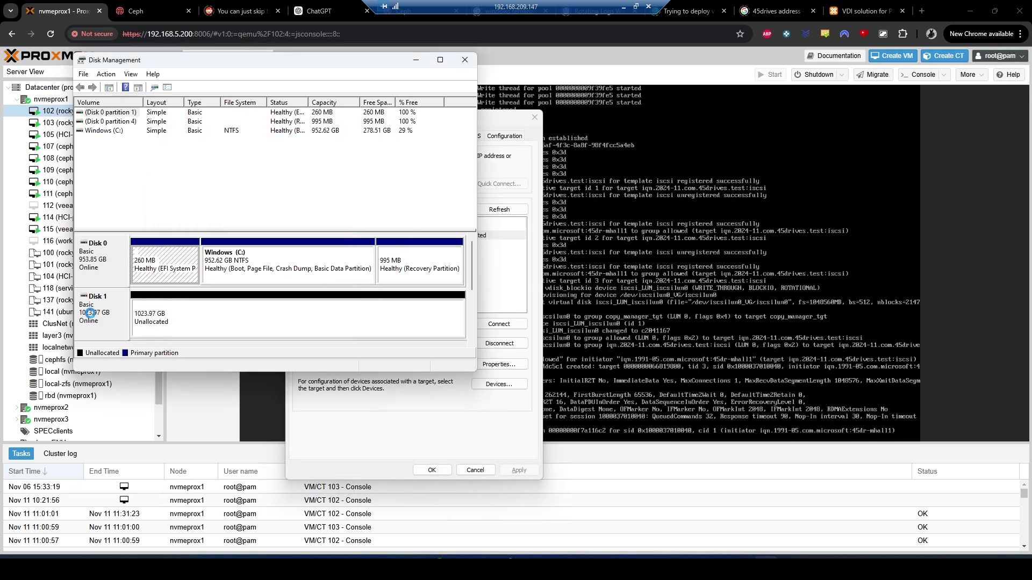
right_click(223, 324)
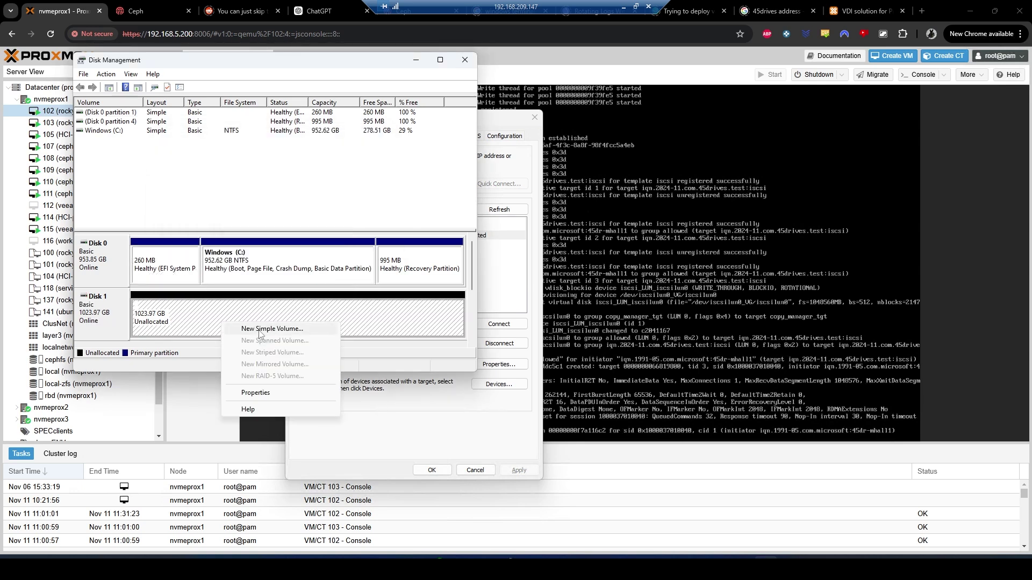
left_click(260, 330)
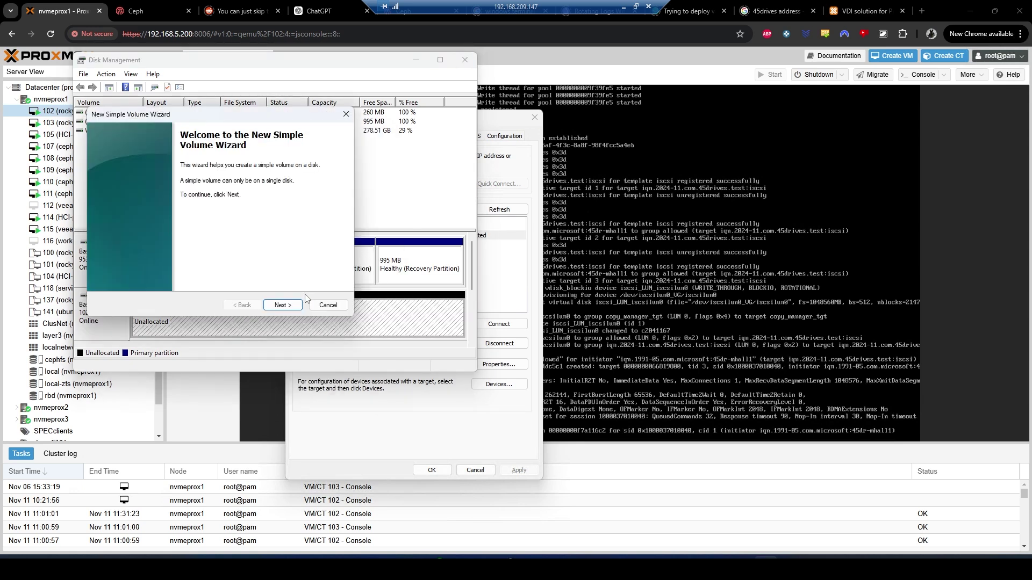
left_click(328, 305)
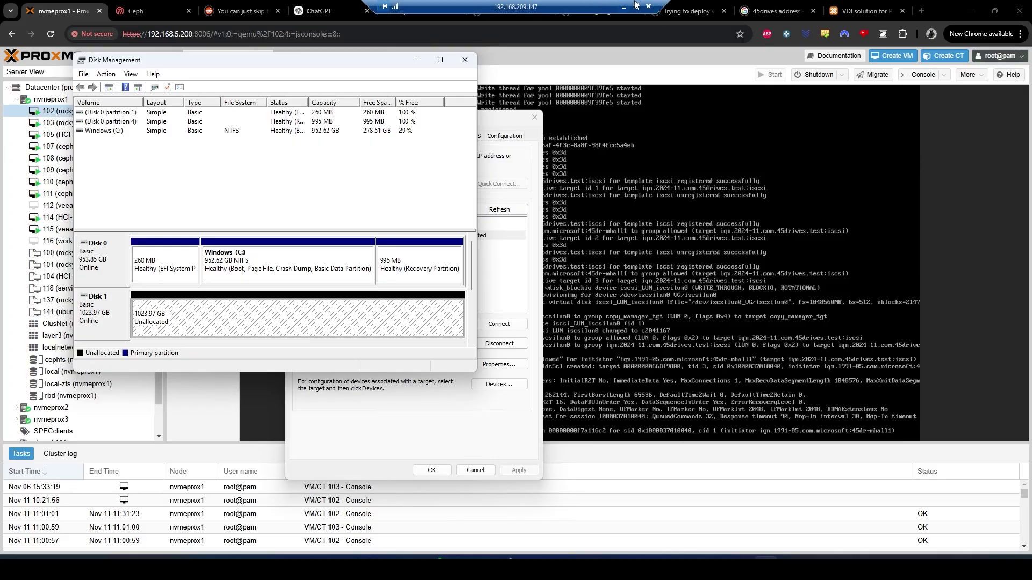
Switch back to the server's web terminal and put cluster node 10.10.10.51 in standby with pcs node standby.
left_click(624, 7)
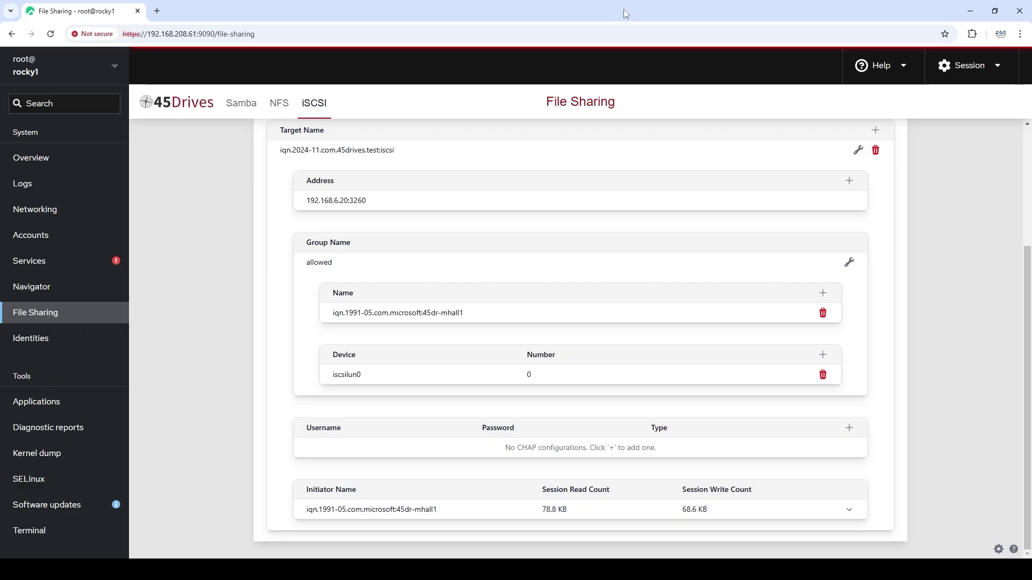
left_click(43, 531)
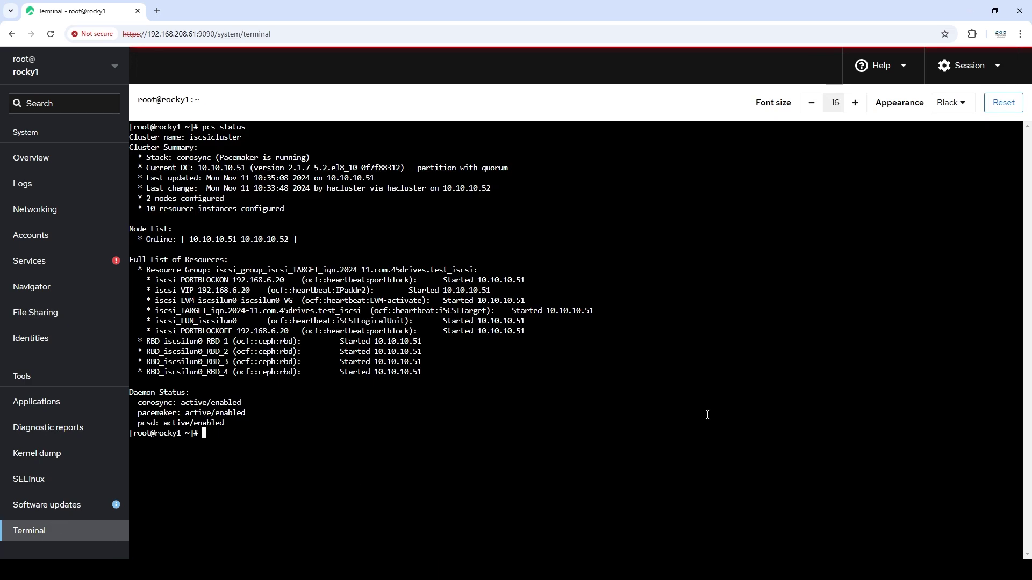
type("pcs node standby")
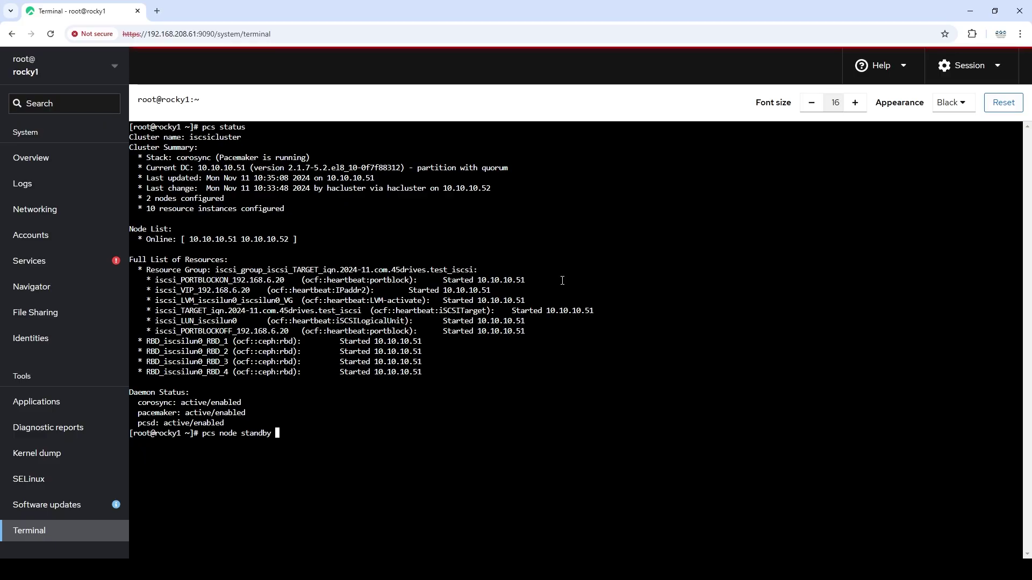
type("10.")
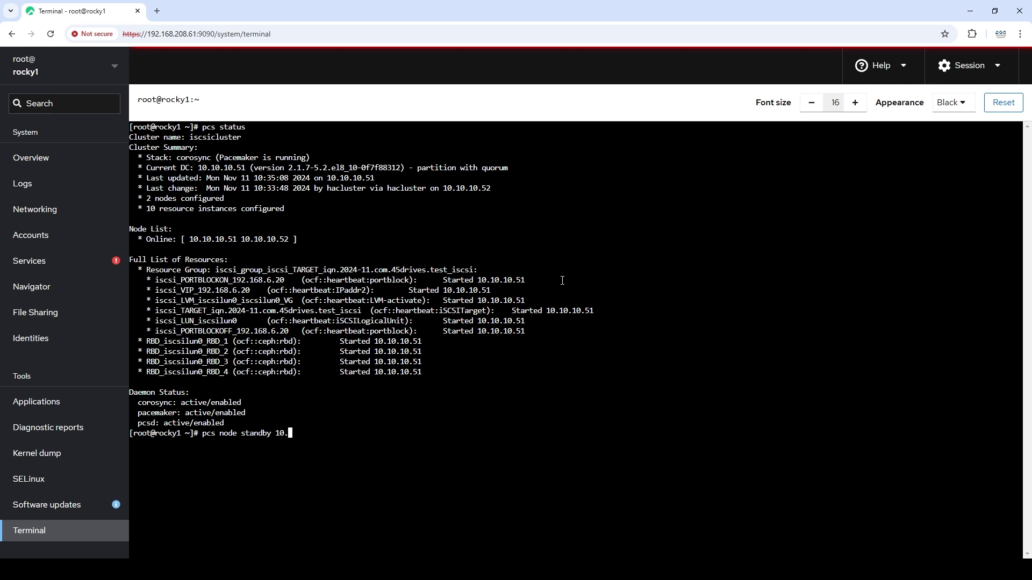
type("10.10.51")
key("Return")
Run pcs status repeatedly to follow the failover of the cluster resources.
type("pcs status")
key("Return")
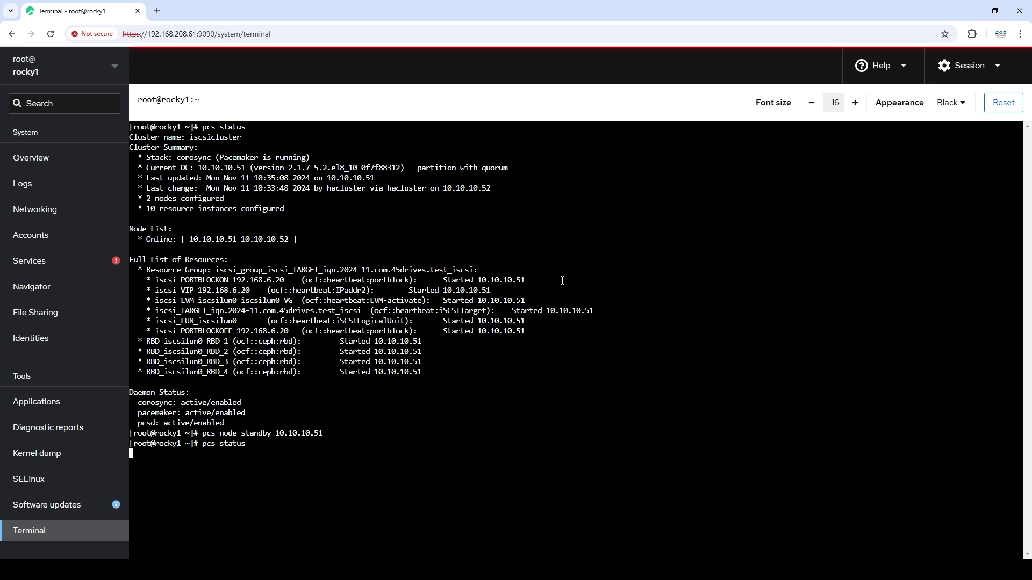
key("Up")
key("Return")
key("Up")
key("Return")
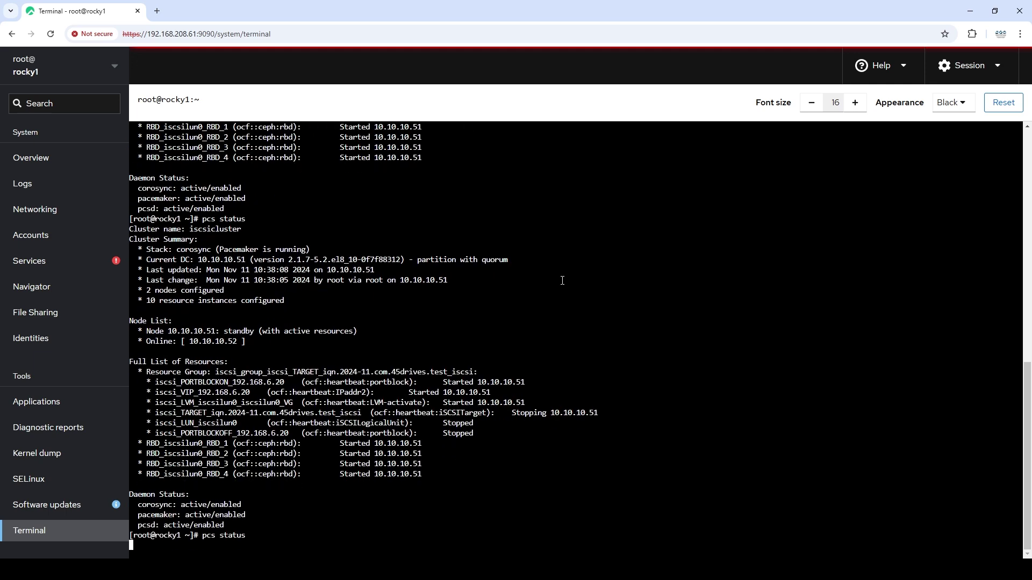
key("Up")
key("Return")
key("Up")
key("Return")
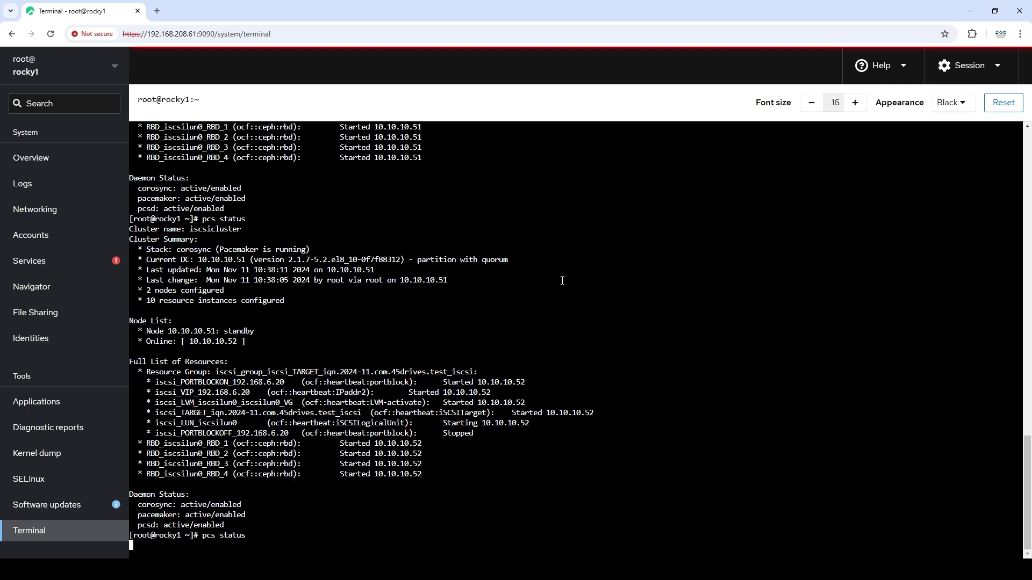
Examine which node runs each entry in the full list of resources, and run pcs status once more.
left_click_drag(479, 382, 532, 460)
left_click(532, 461)
left_click_drag(141, 378, 500, 495)
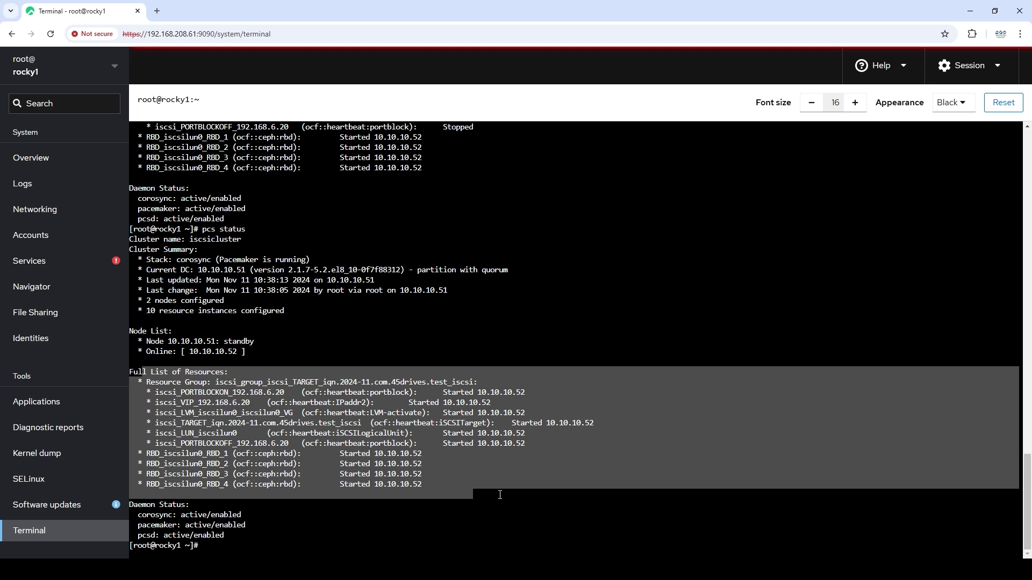
left_click(501, 494)
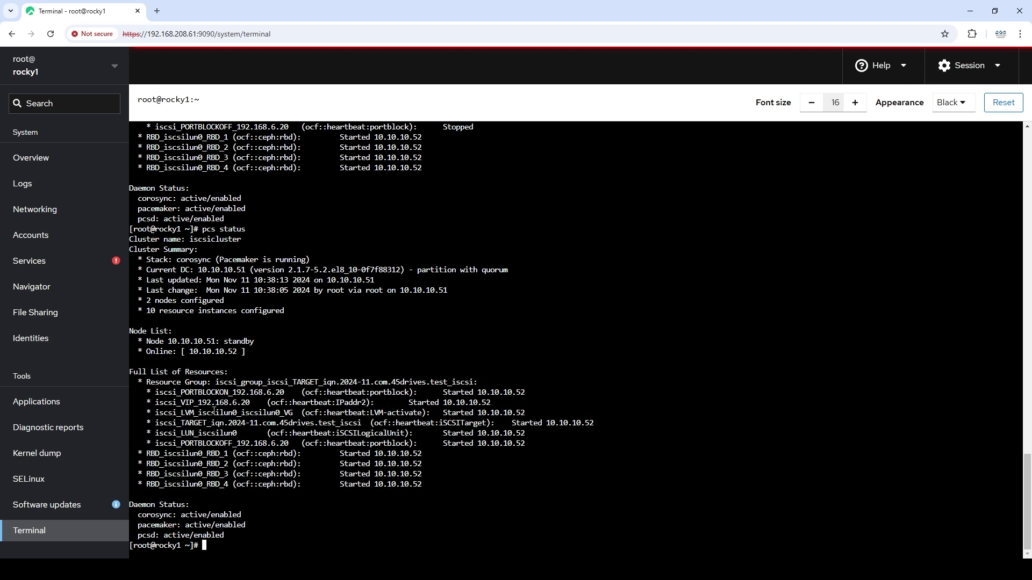
left_click_drag(131, 372, 466, 489)
left_click(466, 489)
key("Up")
key("Return")
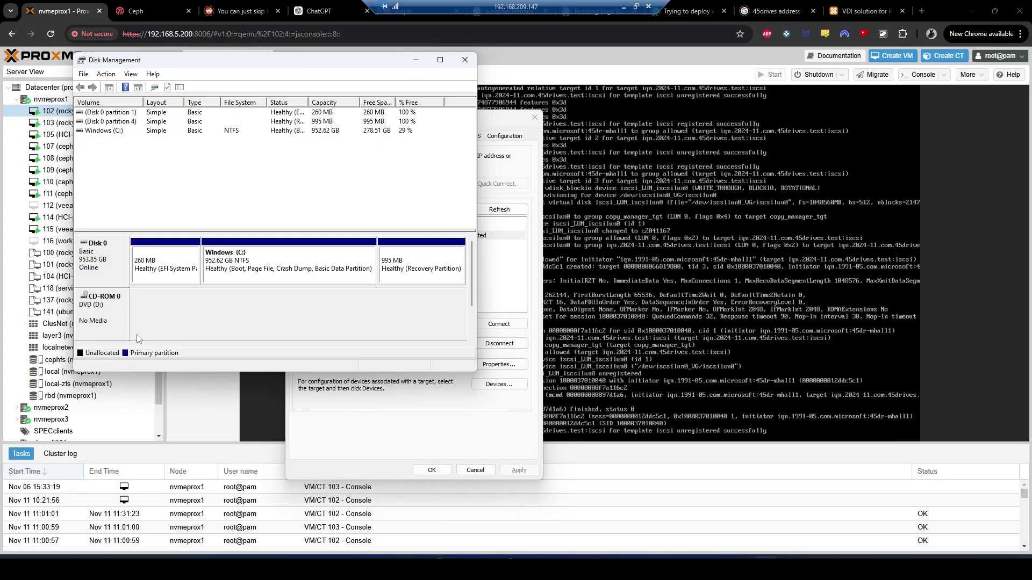
On the remote desktop, create a simple volume with the default wizard settings on Disk 1's unallocated space, and open This PC to view the drives.
left_click(396, 437)
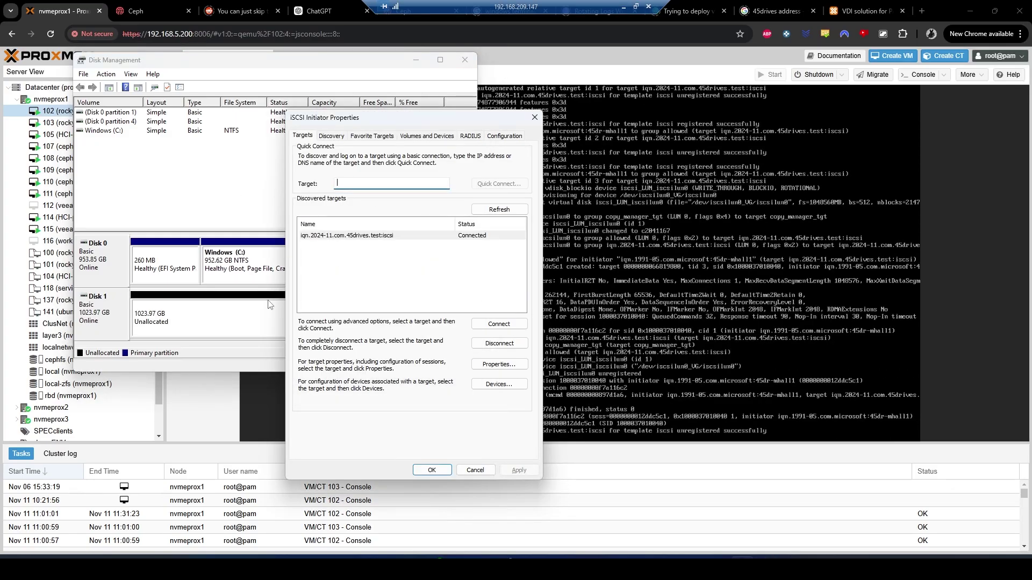
left_click(155, 308)
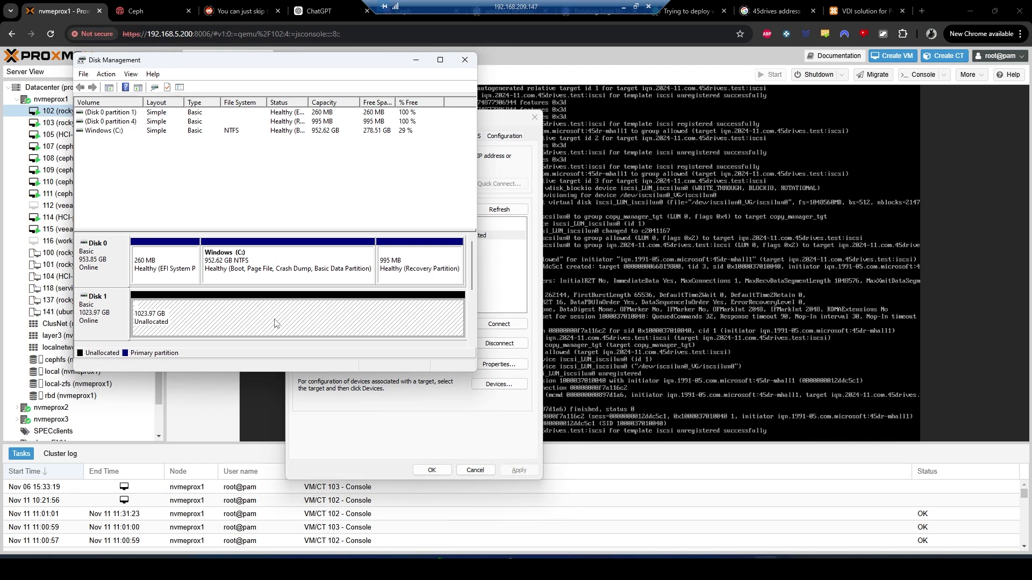
right_click(157, 312)
left_click(185, 315)
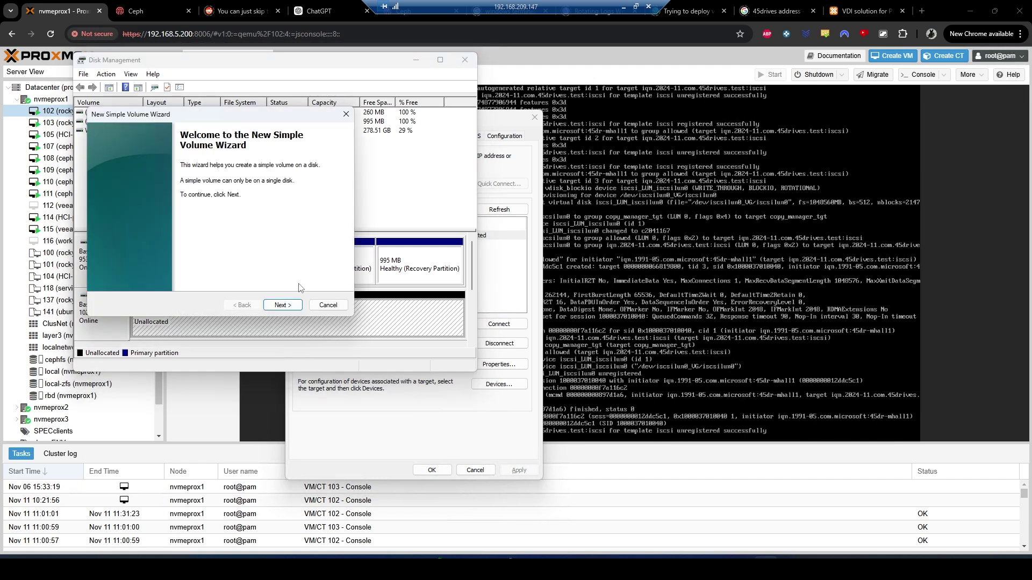
left_click(290, 307)
left_click(286, 308)
left_click(289, 306)
left_click(293, 305)
left_click(283, 306)
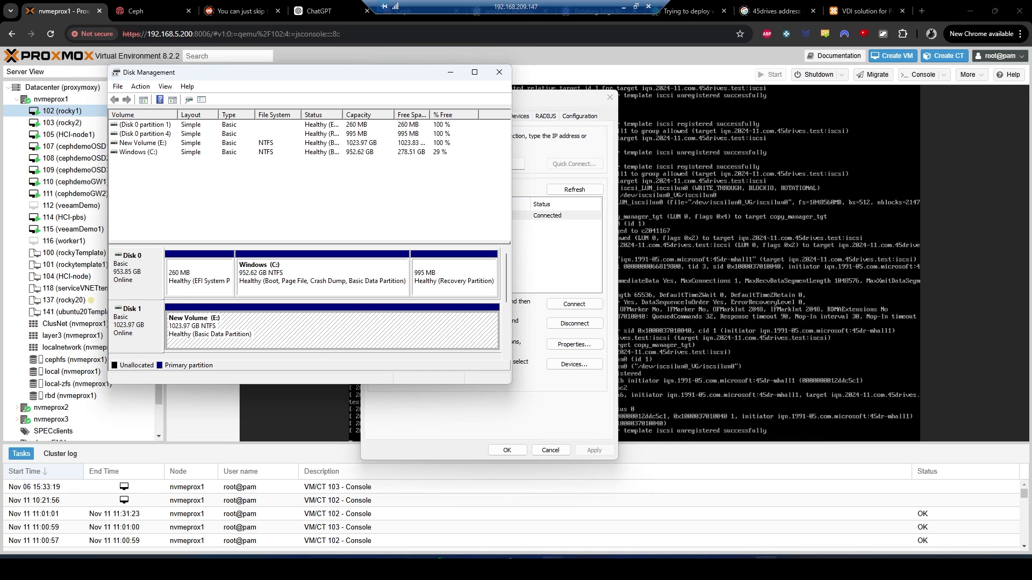
left_click(436, 500)
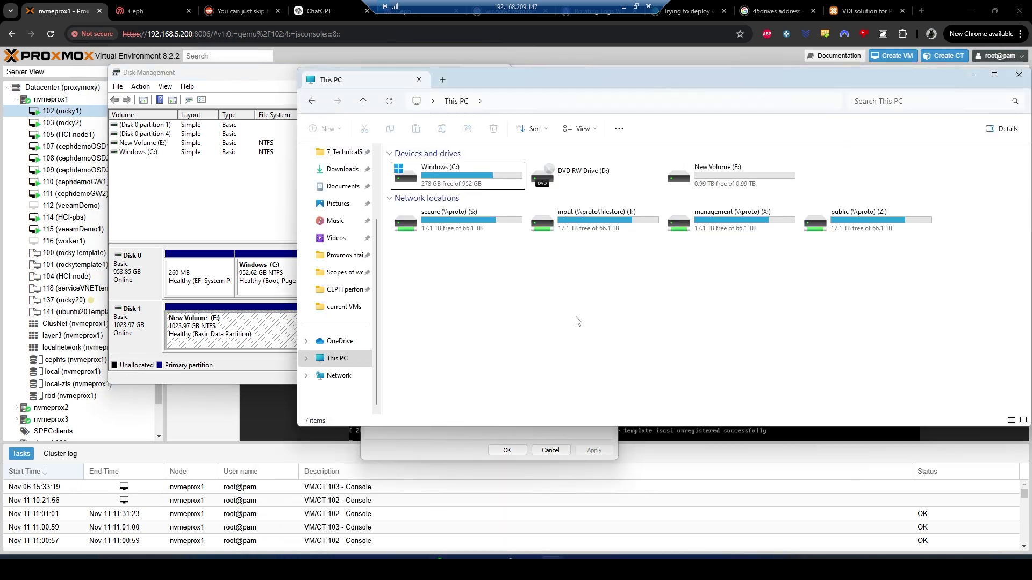
Open New Volume (E:) and create an empty text document in it, keeping the default file name.
double_click(713, 185)
right_click(551, 251)
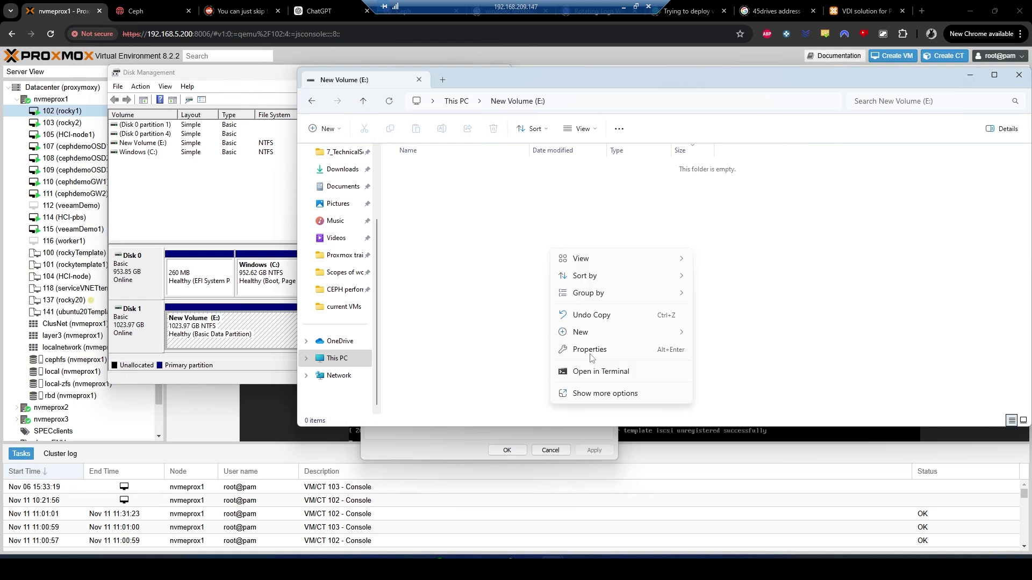
mouse_move(625, 335)
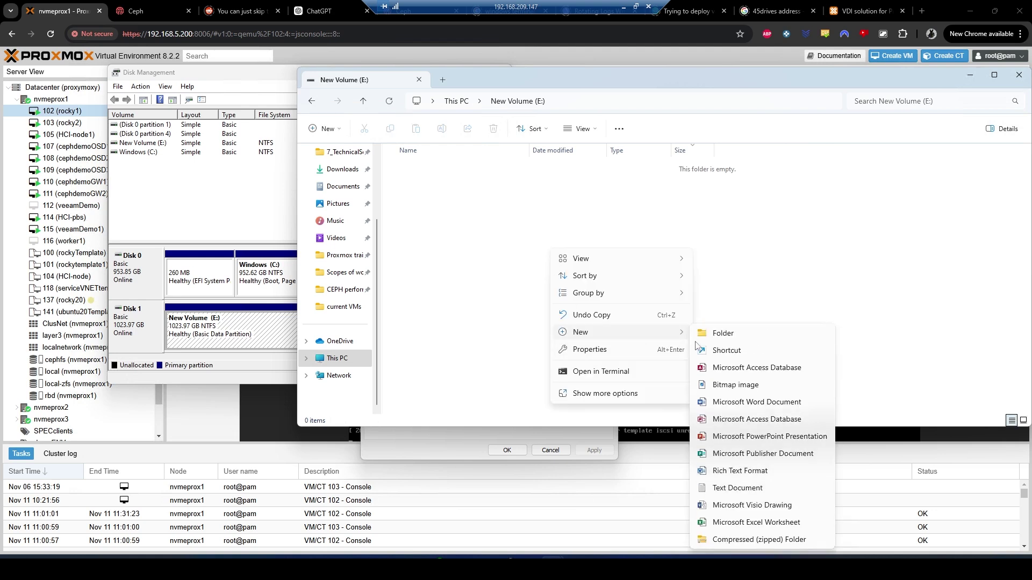
left_click(766, 489)
left_click(650, 351)
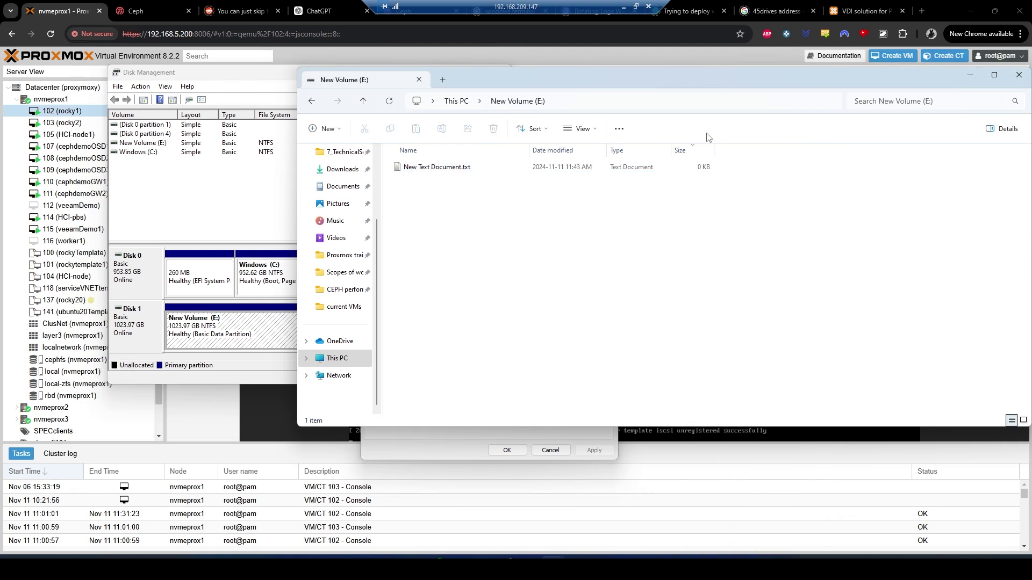
Leave the remote desktop for the File Sharing iSCSI page and examine the target's connected initiator and its session read and write counts.
left_click(622, 7)
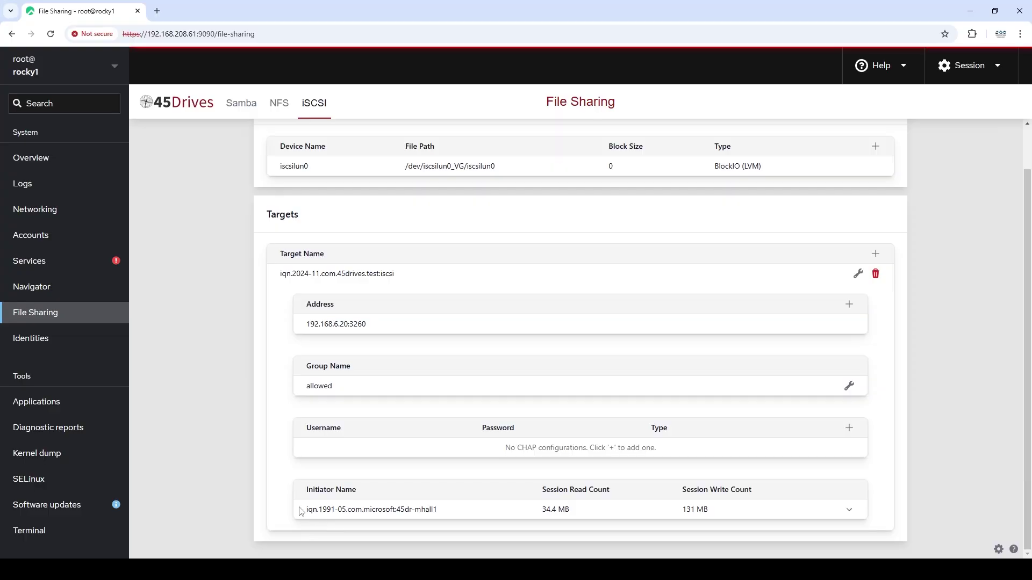
left_click_drag(300, 511, 794, 543)
left_click_drag(768, 510, 638, 511)
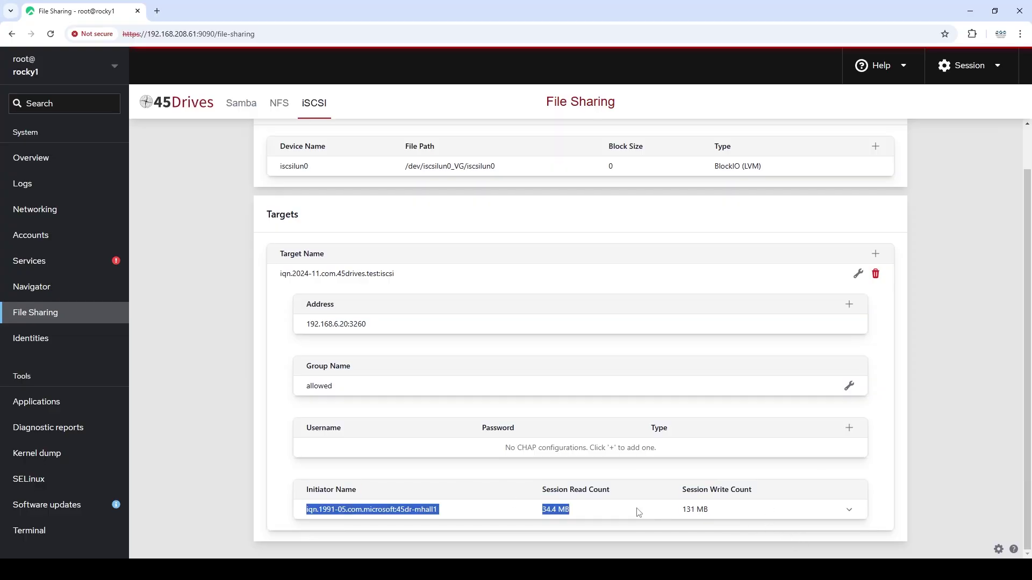
left_click(638, 513)
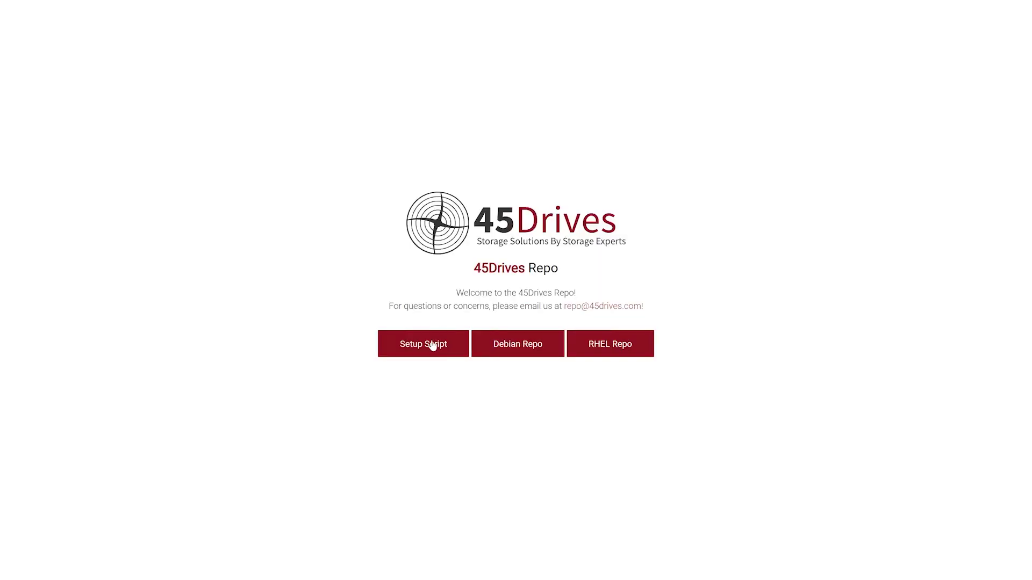
Open the setup script from the 45Drives Repo page, and read the KB451400 article down to the automated Rocky Linux repository setup.
left_click(433, 346)
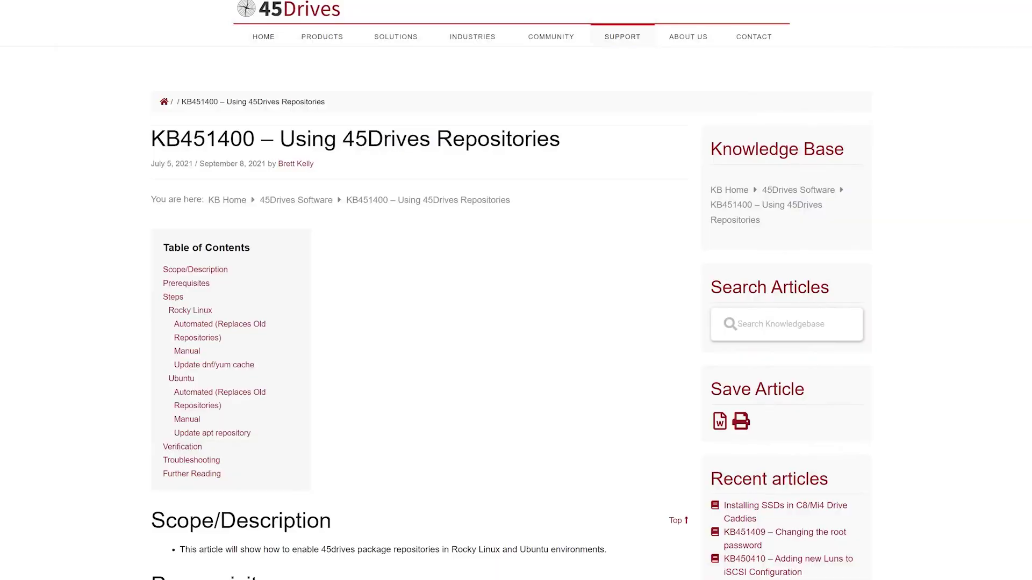
scroll(508, 296, "down", 3)
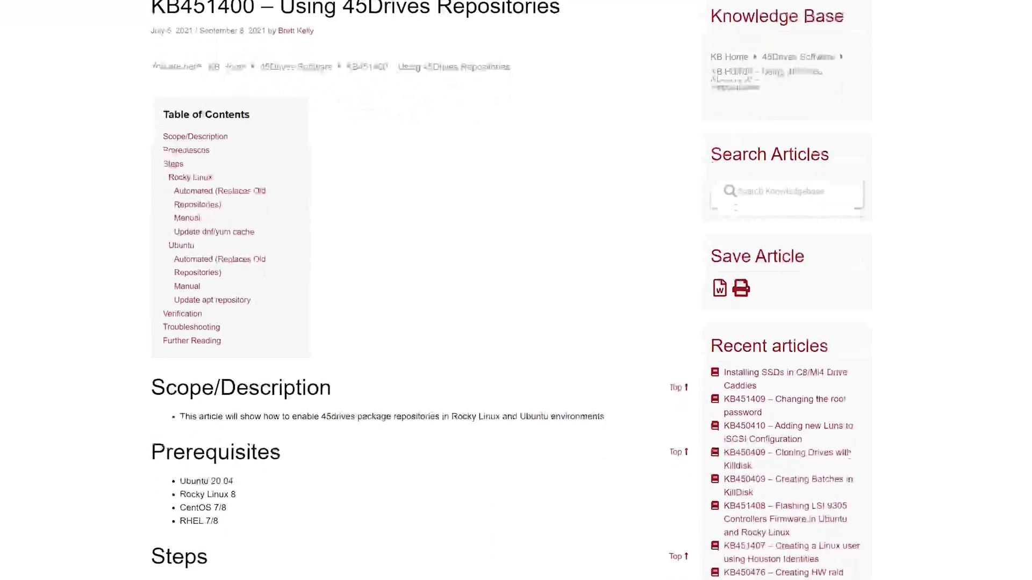
scroll(419, 296, "down", 2)
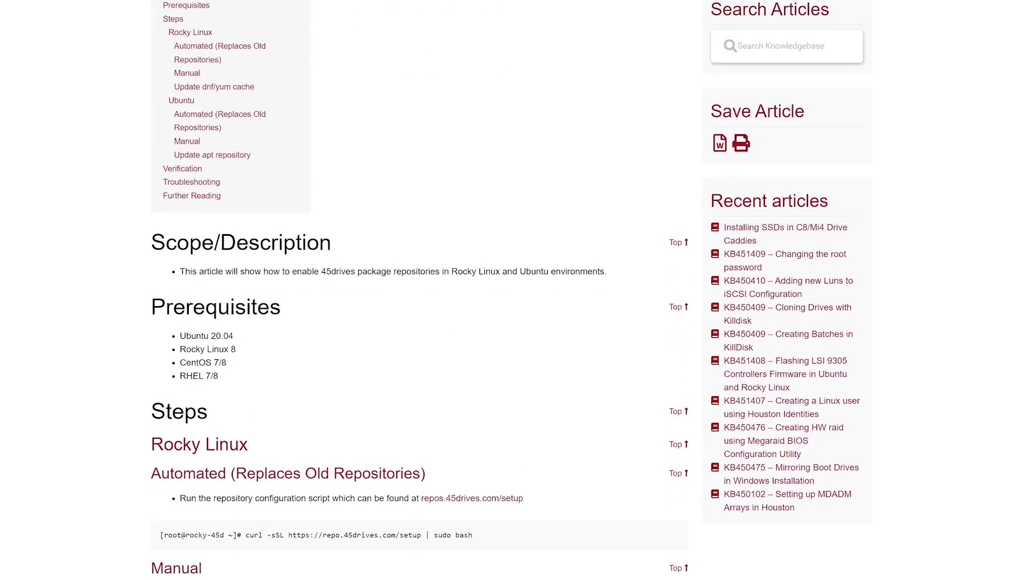